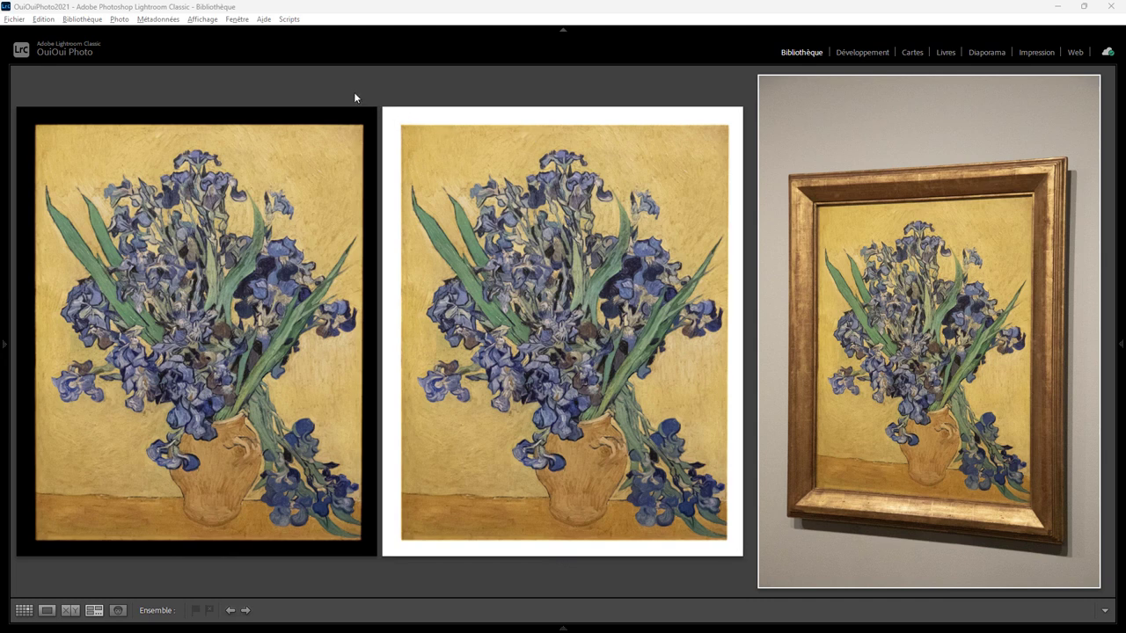
Step: Open the original irises museum photo in the Develop module with the D shortcut
{"action": "key", "text": "d"}
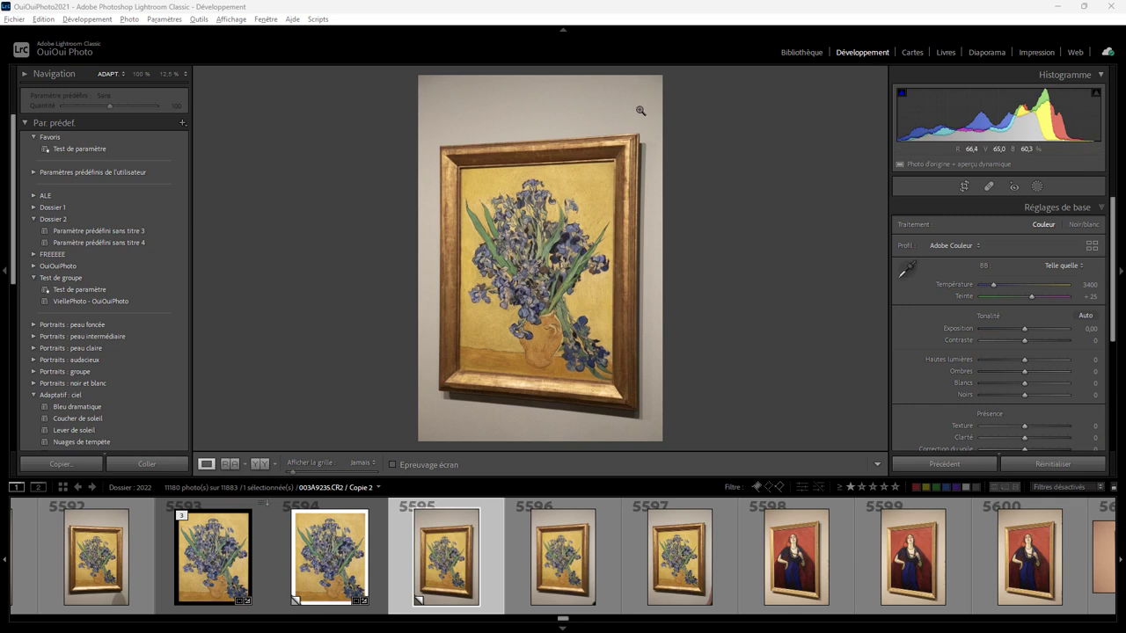
Step: Sample the grey wall with the White Balance eyedropper for temperature 3100 and tint +23
{"action": "left_click", "coordinate": [908, 269]}
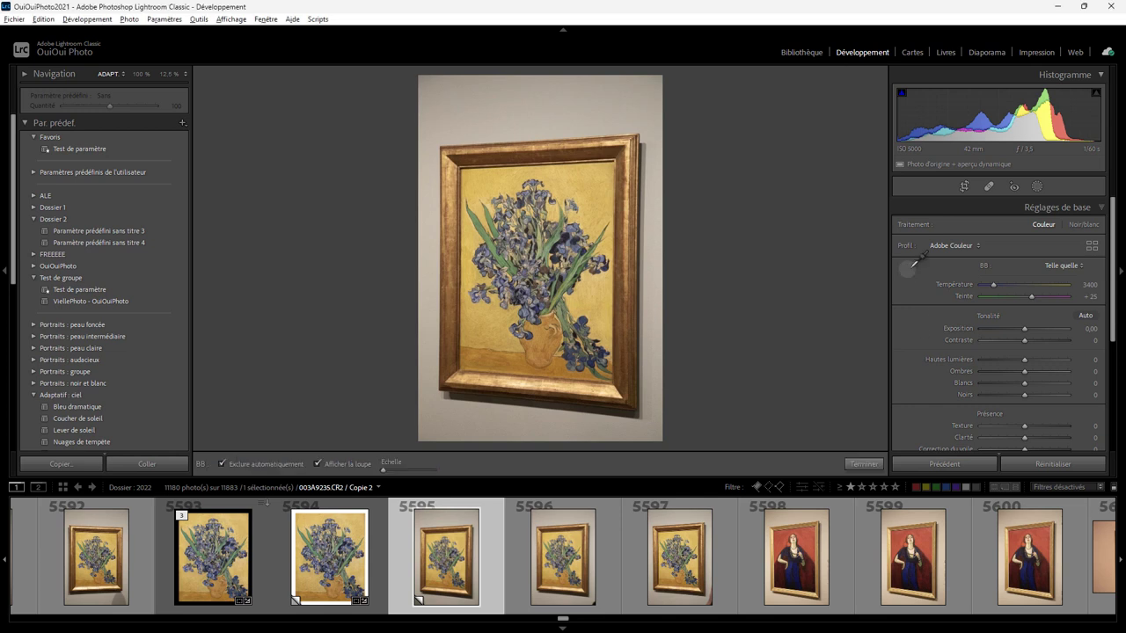
{"action": "left_click", "coordinate": [598, 107]}
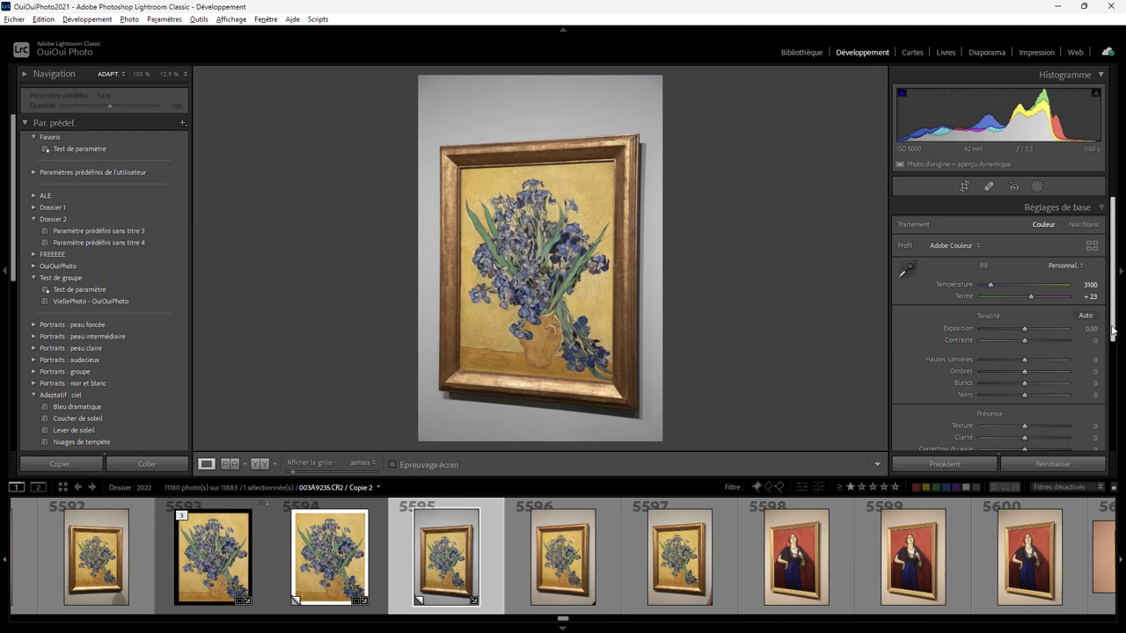
Step: Enable the Canon lens Profile Corrections, comparing it off and on
{"action": "left_click_drag", "start_coordinate": [1112, 331], "coordinate": [1111, 443]}
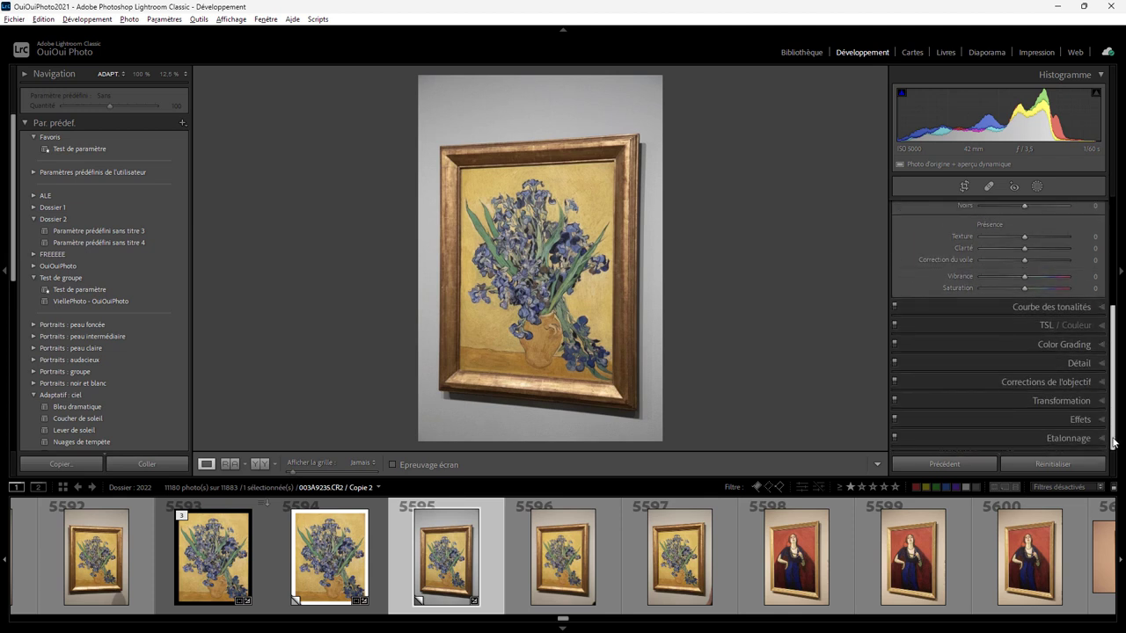
{"action": "left_click", "coordinate": [1099, 382]}
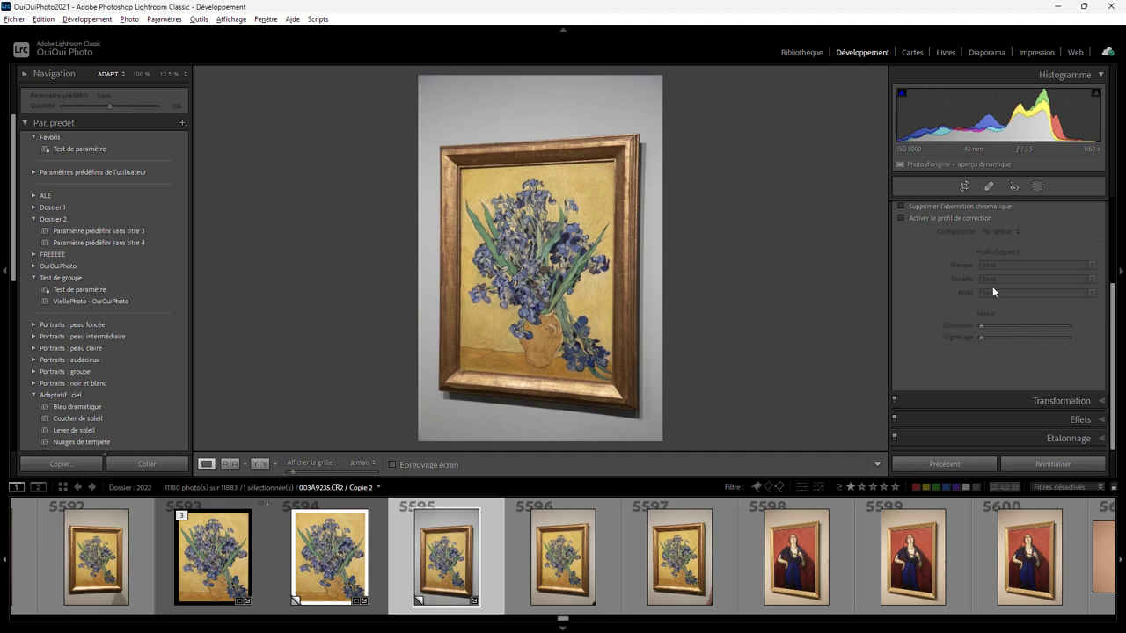
{"action": "left_click", "coordinate": [936, 216]}
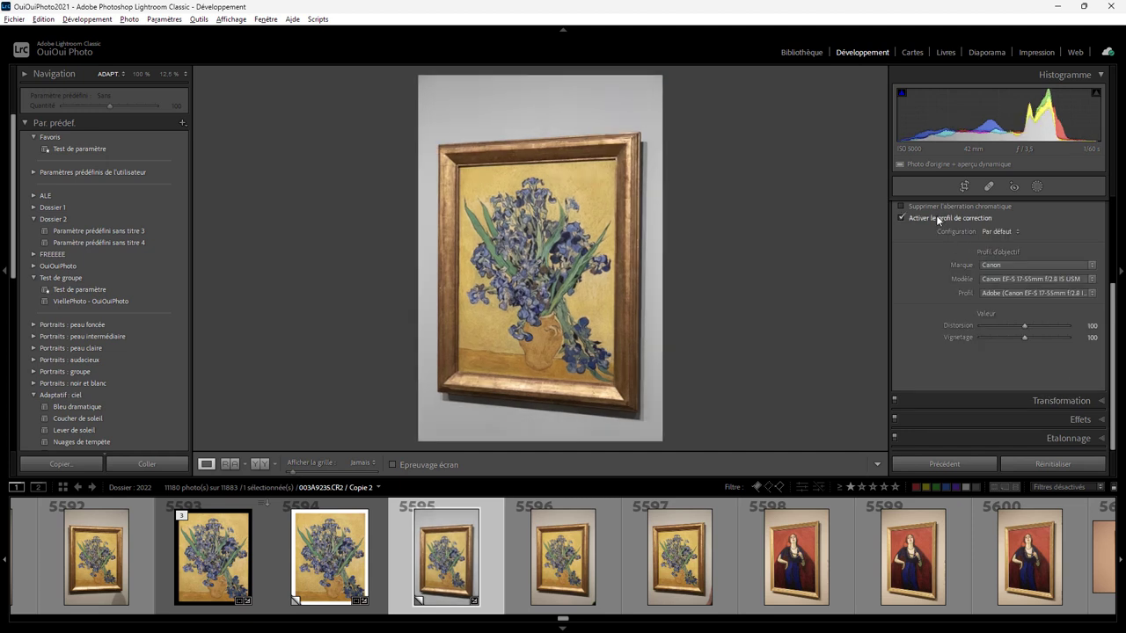
{"action": "left_click", "coordinate": [935, 217]}
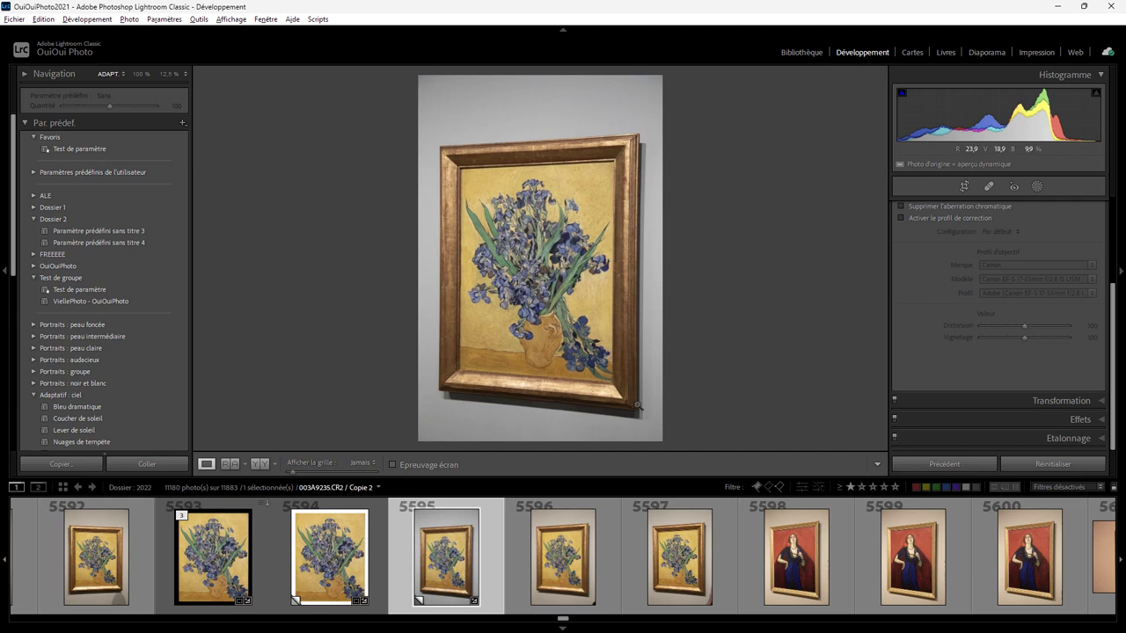
{"action": "left_click", "coordinate": [926, 217]}
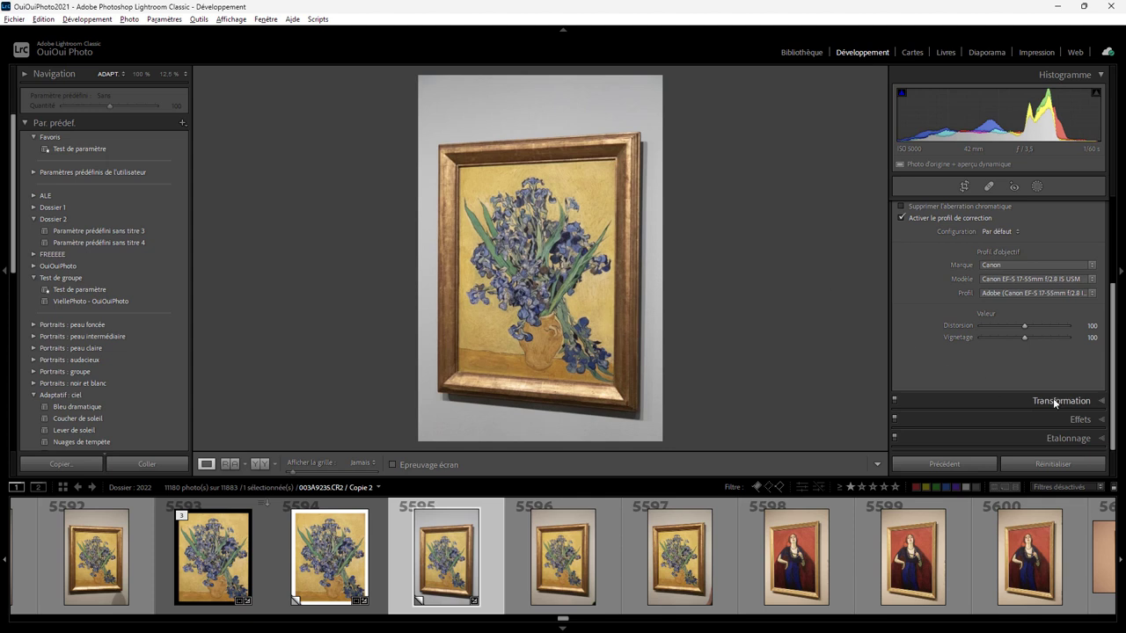
Step: Square the frame with Upright Full, then Guided guides along its top and bottom edges
{"action": "left_click", "coordinate": [1101, 401]}
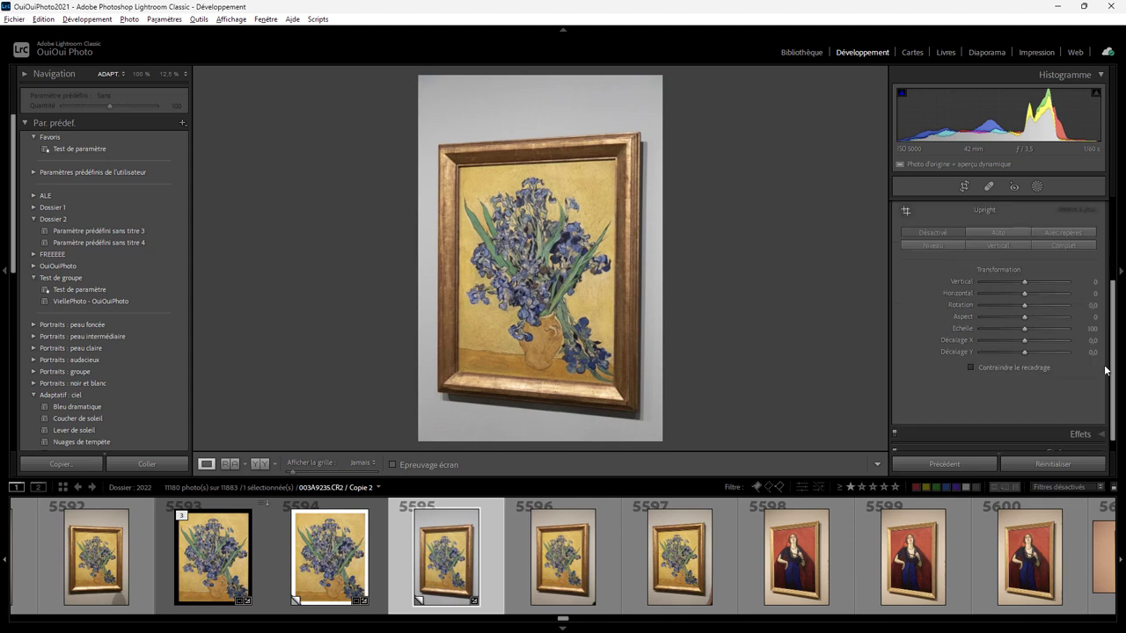
{"action": "left_click", "coordinate": [1056, 244]}
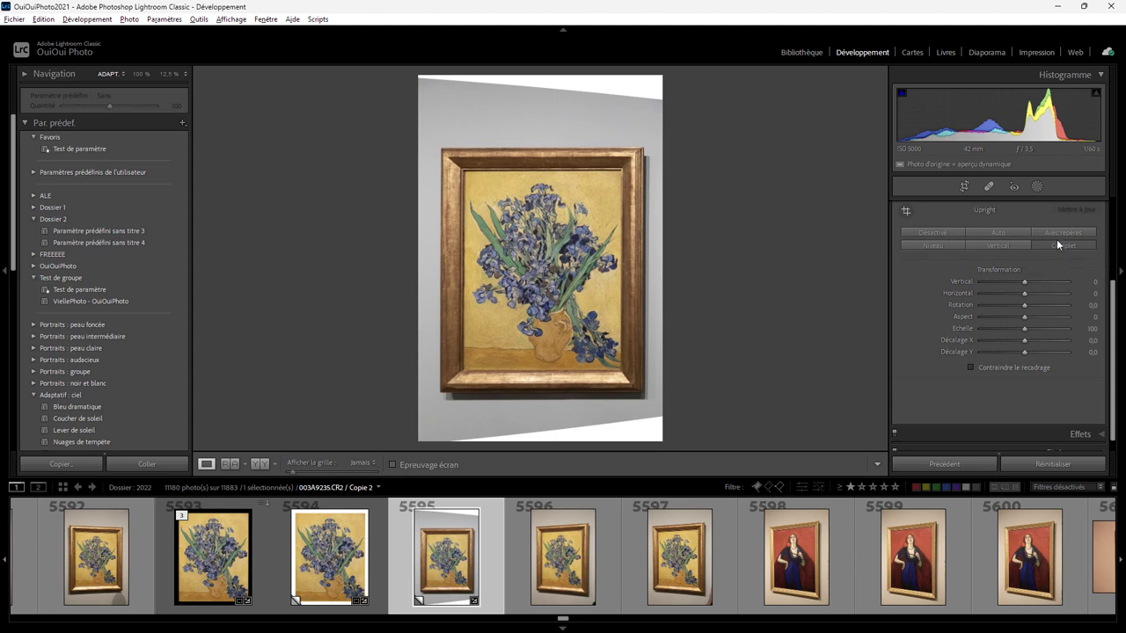
{"action": "left_click", "coordinate": [1055, 232]}
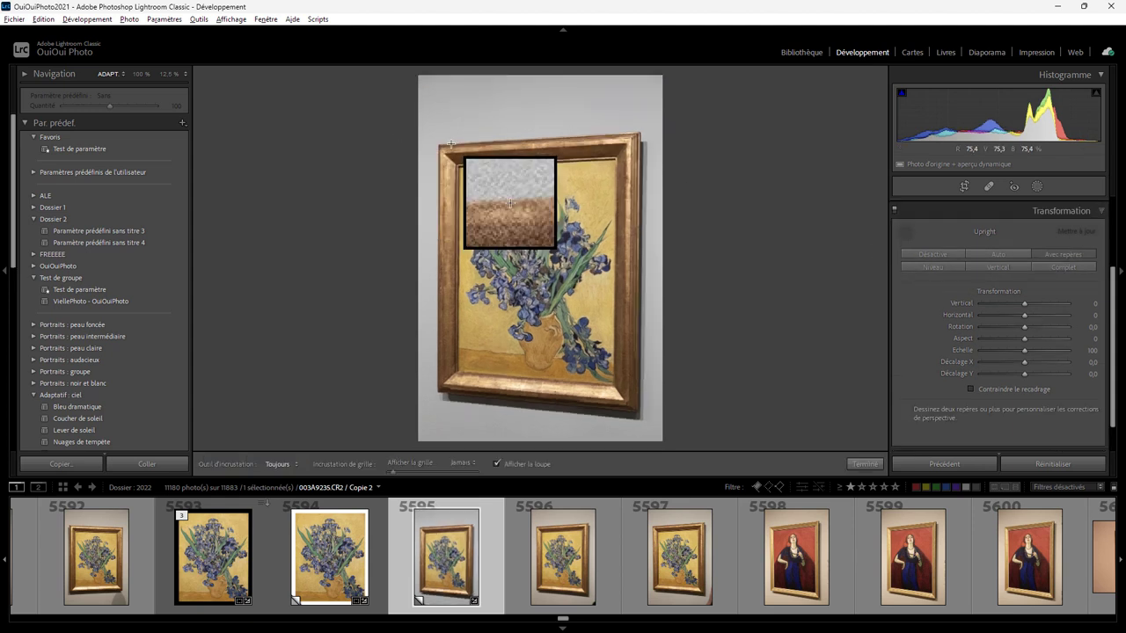
{"action": "left_click_drag", "start_coordinate": [429, 146], "coordinate": [667, 131]}
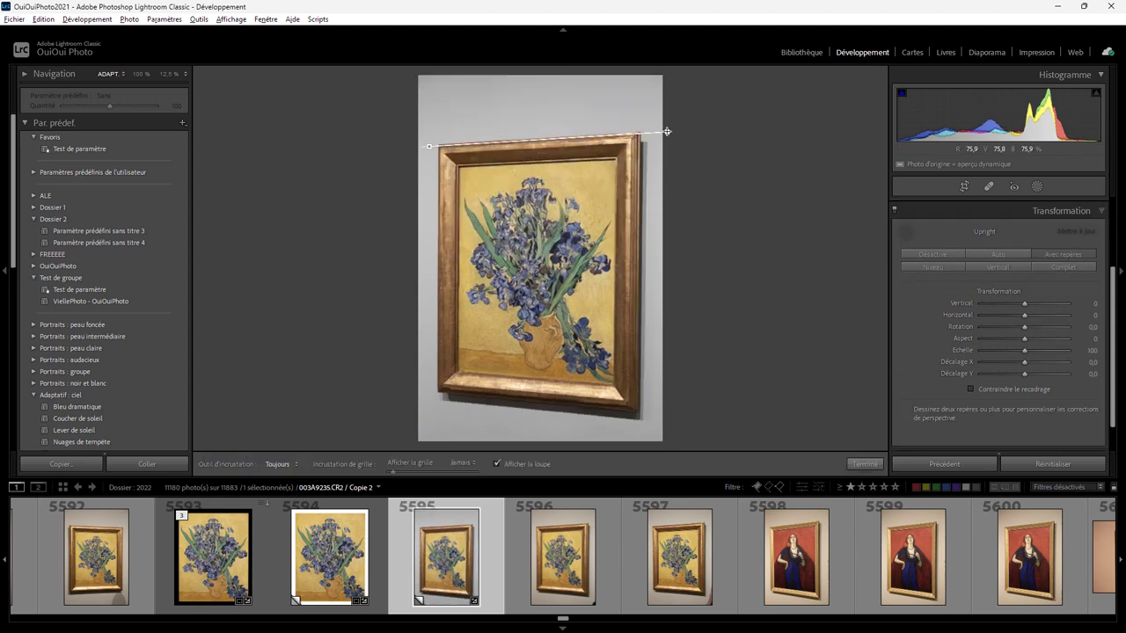
{"action": "left_click_drag", "start_coordinate": [433, 393], "coordinate": [660, 411]}
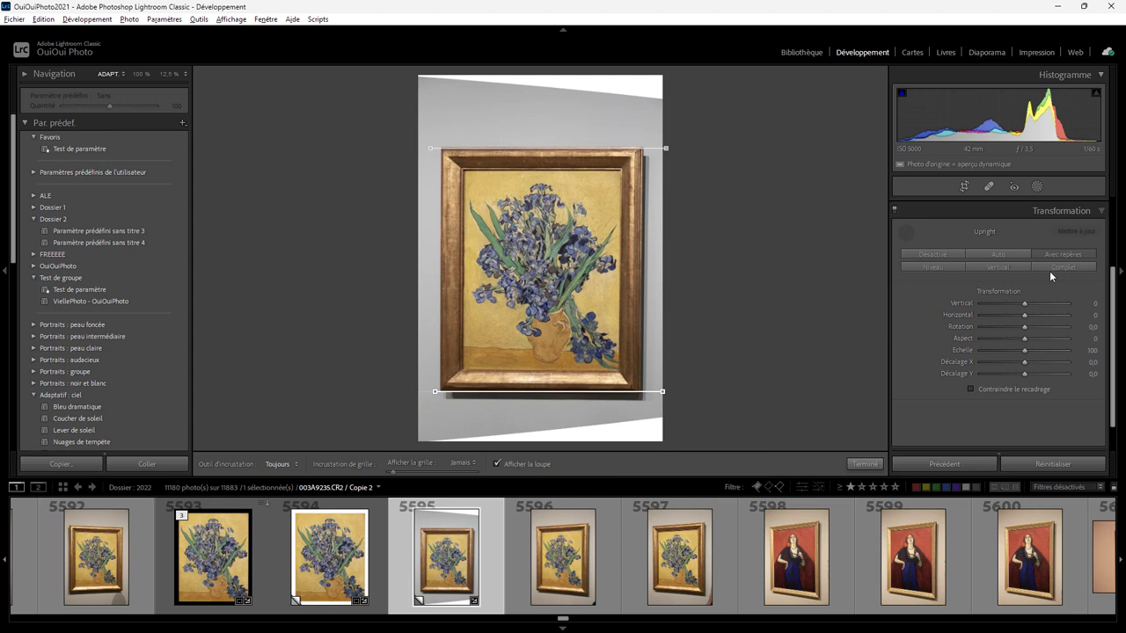
{"action": "key", "text": "Return"}
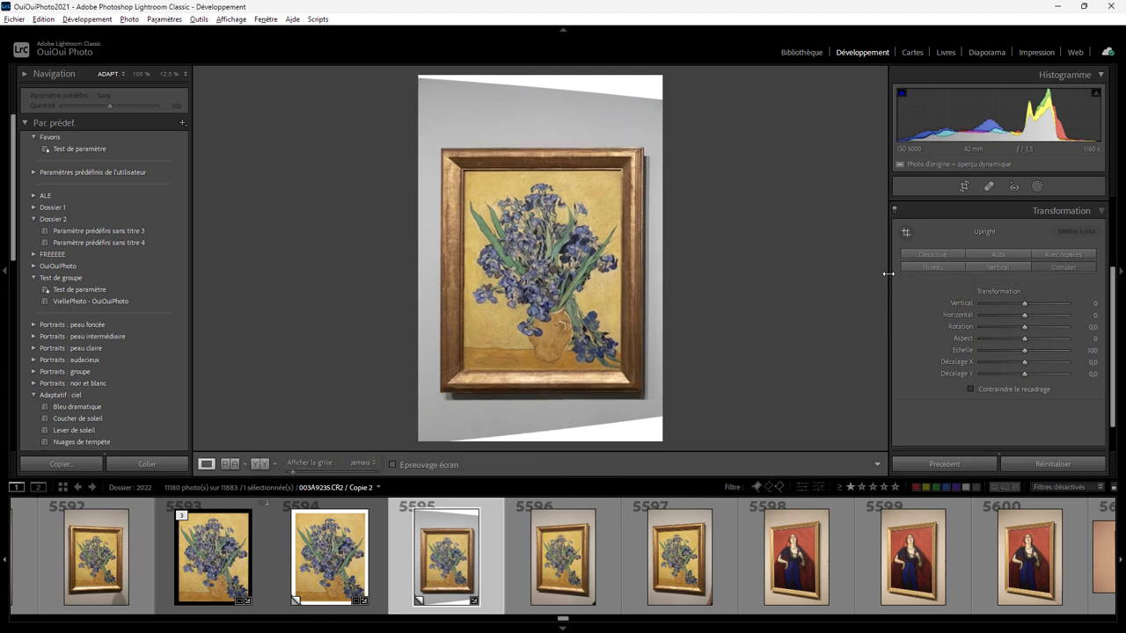
Step: Crop with the aspect unlocked, pulling the top, right, bottom and left edges in to the painting
{"action": "left_click", "coordinate": [962, 186]}
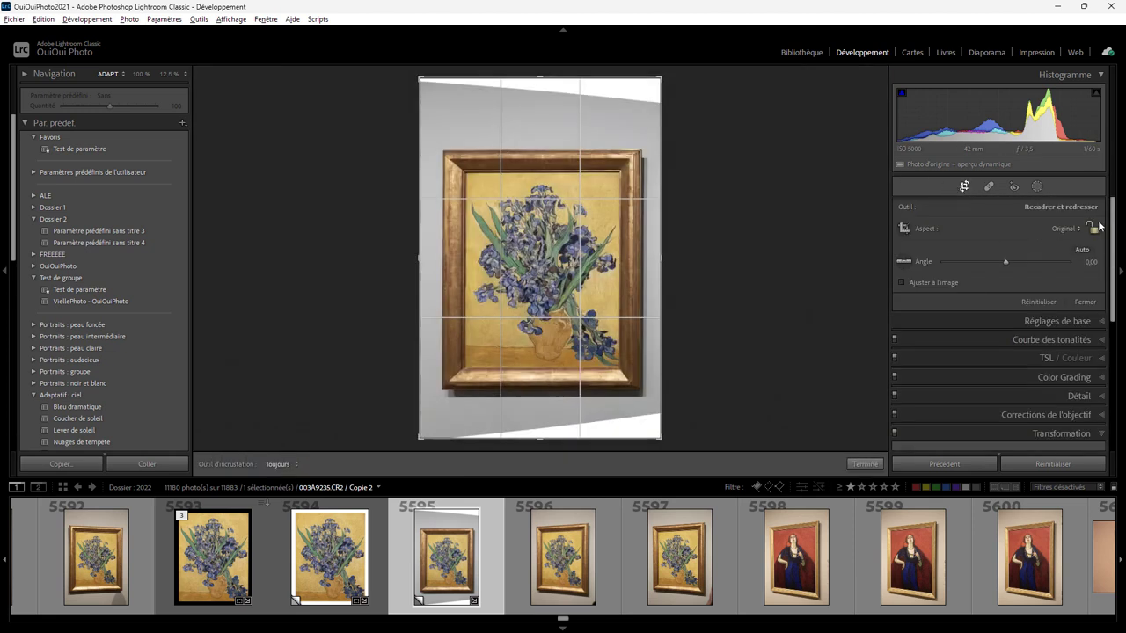
{"action": "left_click", "coordinate": [1091, 227]}
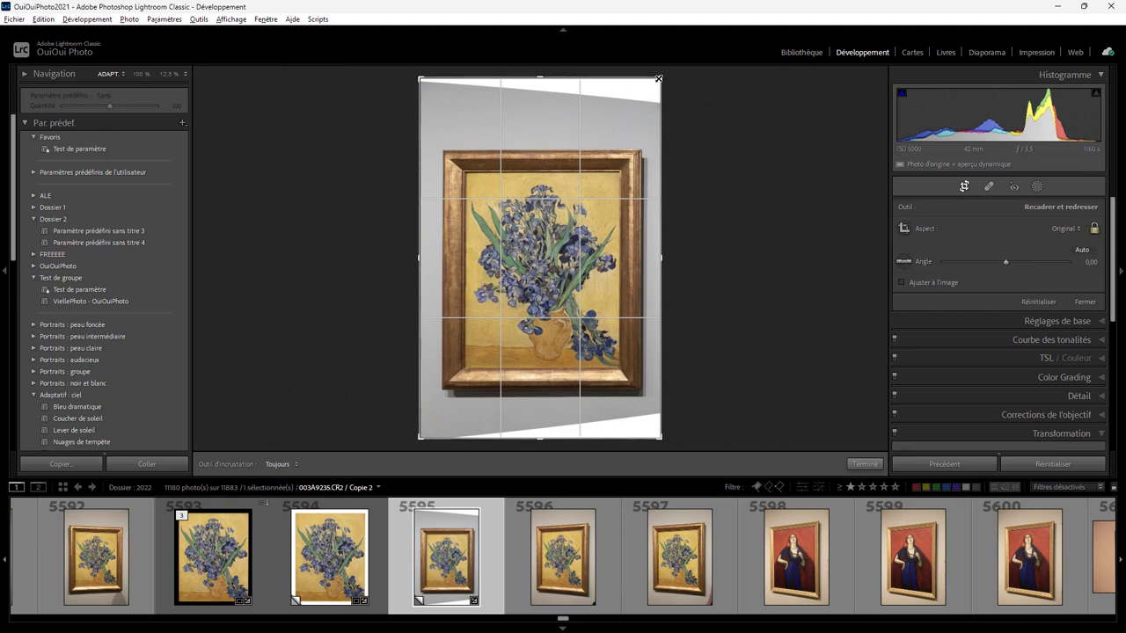
{"action": "left_click_drag", "start_coordinate": [642, 85], "coordinate": [641, 98]}
{"action": "mouse_move", "coordinate": [654, 89]}
{"action": "left_mouse_down"}
{"action": "mouse_move", "coordinate": [626, 117]}
{"action": "mouse_move", "coordinate": [664, 94]}
{"action": "left_mouse_up"}
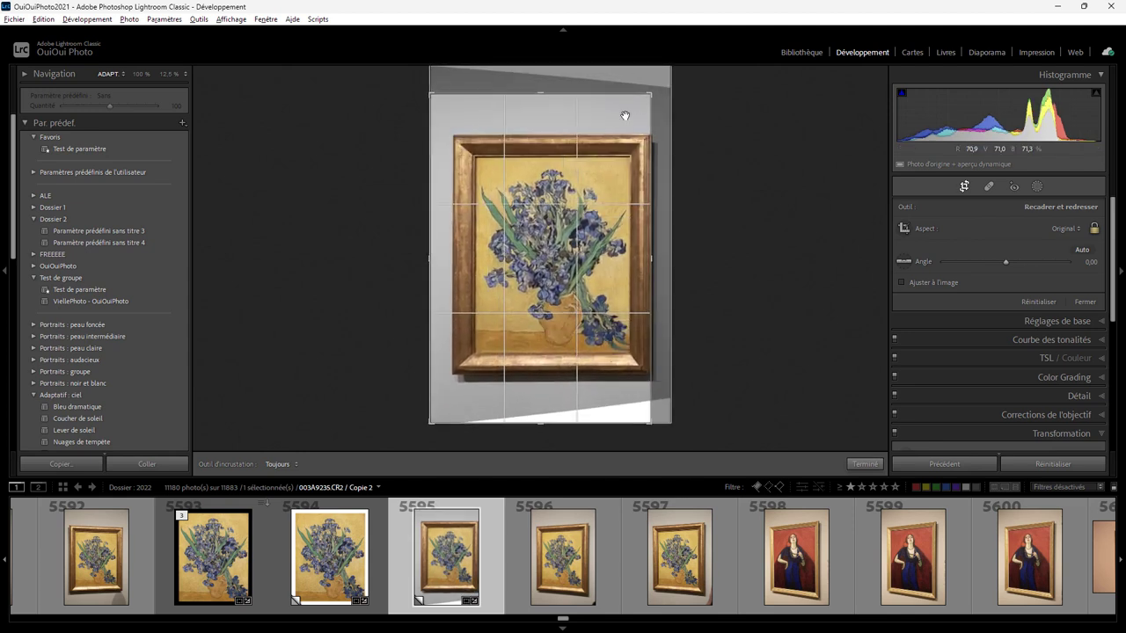
{"action": "left_click", "coordinate": [1092, 227]}
{"action": "left_click_drag", "start_coordinate": [540, 93], "coordinate": [550, 119]}
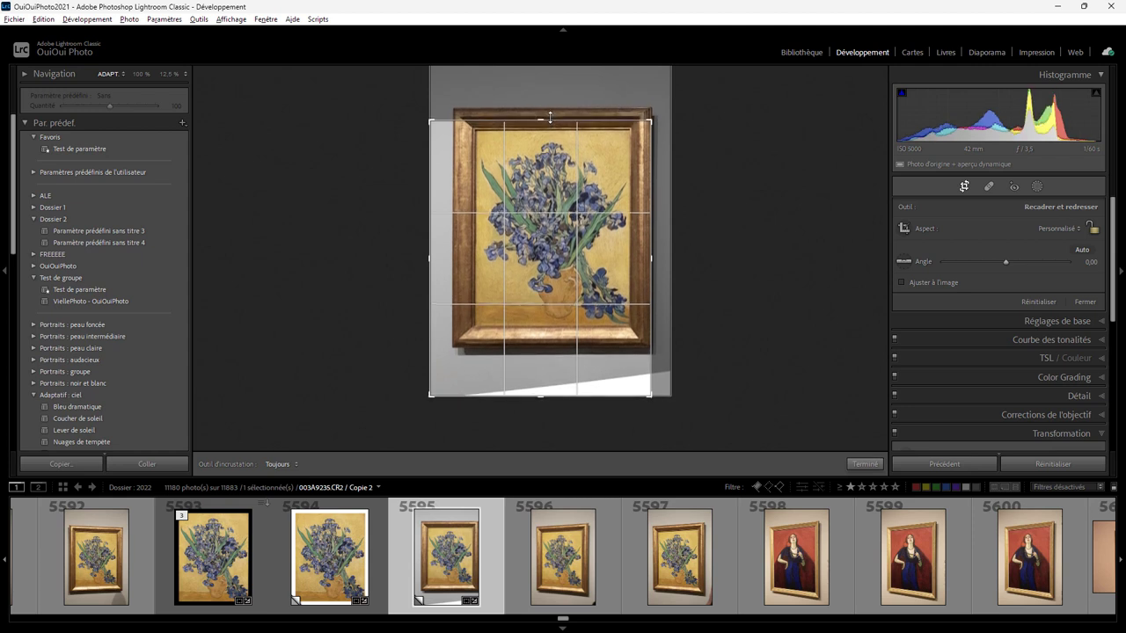
{"action": "left_click_drag", "start_coordinate": [651, 254], "coordinate": [637, 255]}
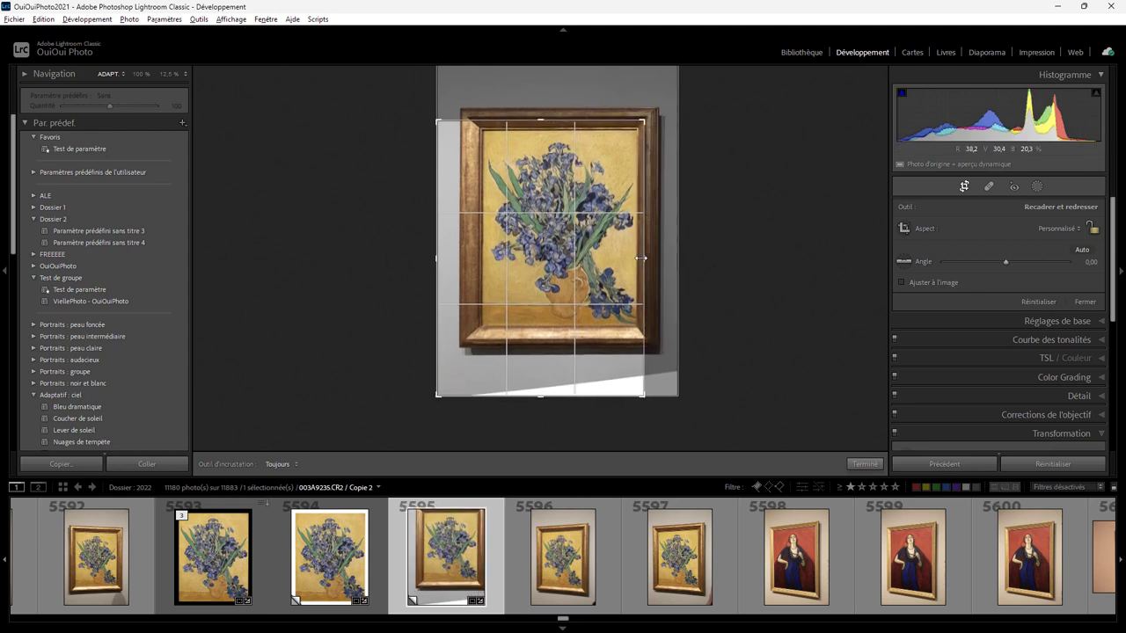
{"action": "left_click_drag", "start_coordinate": [540, 396], "coordinate": [541, 363]}
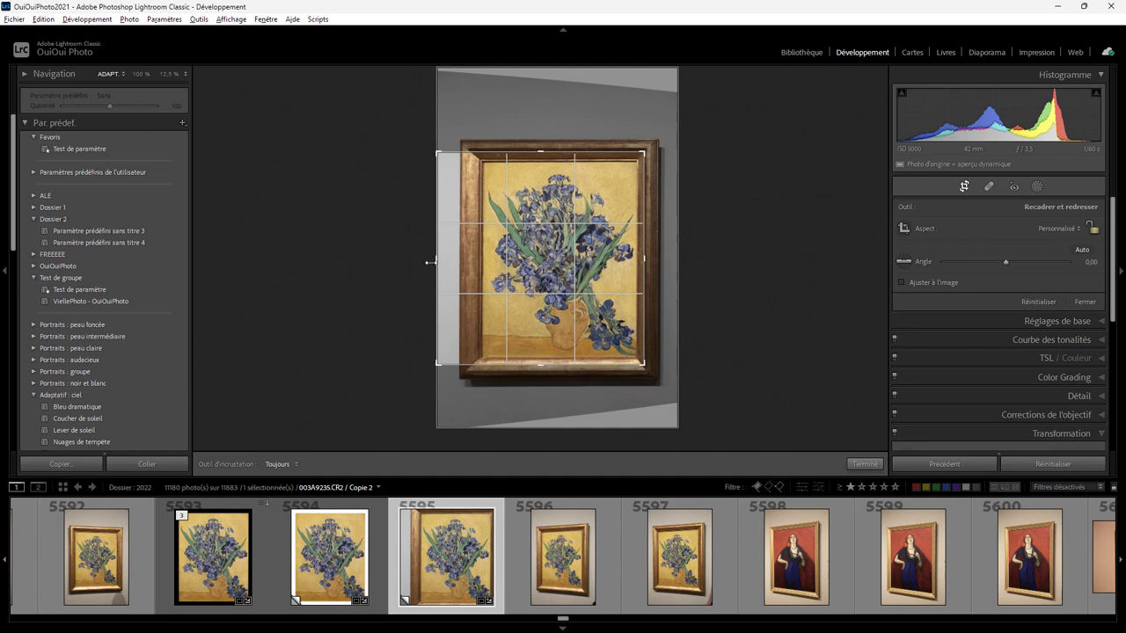
{"action": "left_click_drag", "start_coordinate": [437, 259], "coordinate": [473, 262]}
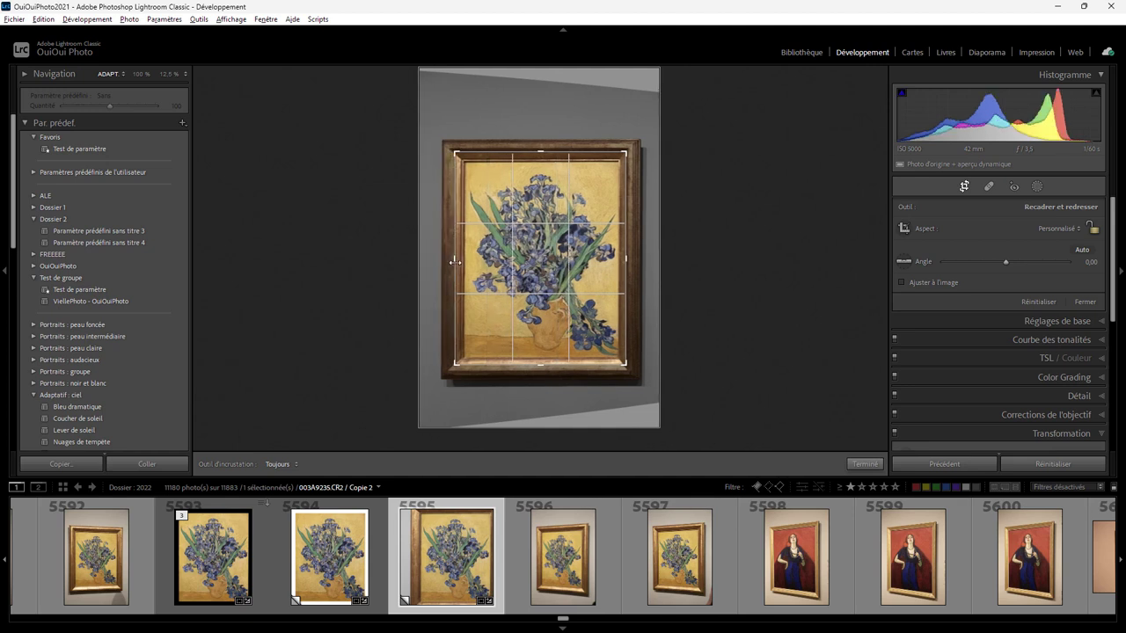
{"action": "left_click", "coordinate": [864, 464]}
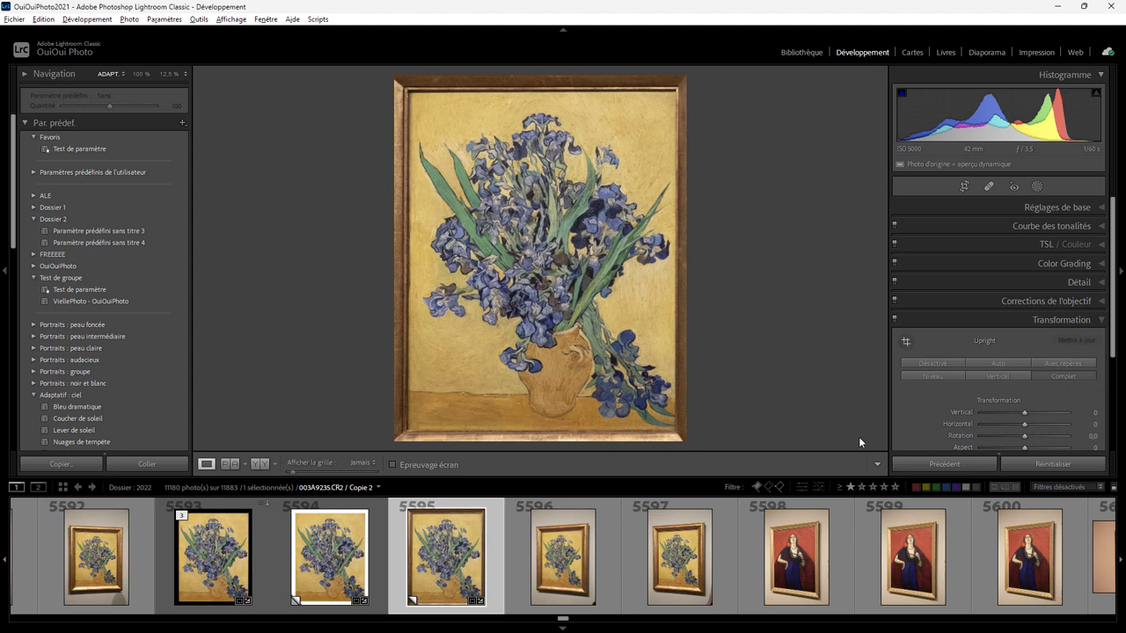
Step: Add a linear gradient mask at exposure −4.00 and highlights, whites and blacks −100 on the right edge
{"action": "left_click", "coordinate": [1037, 187]}
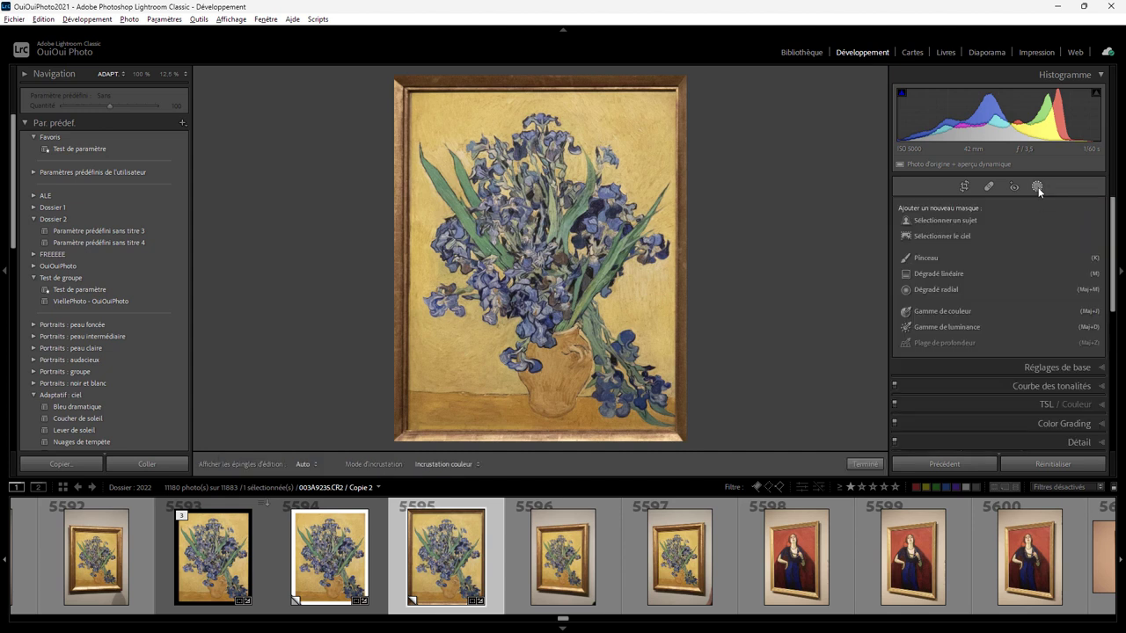
{"action": "left_click", "coordinate": [934, 273]}
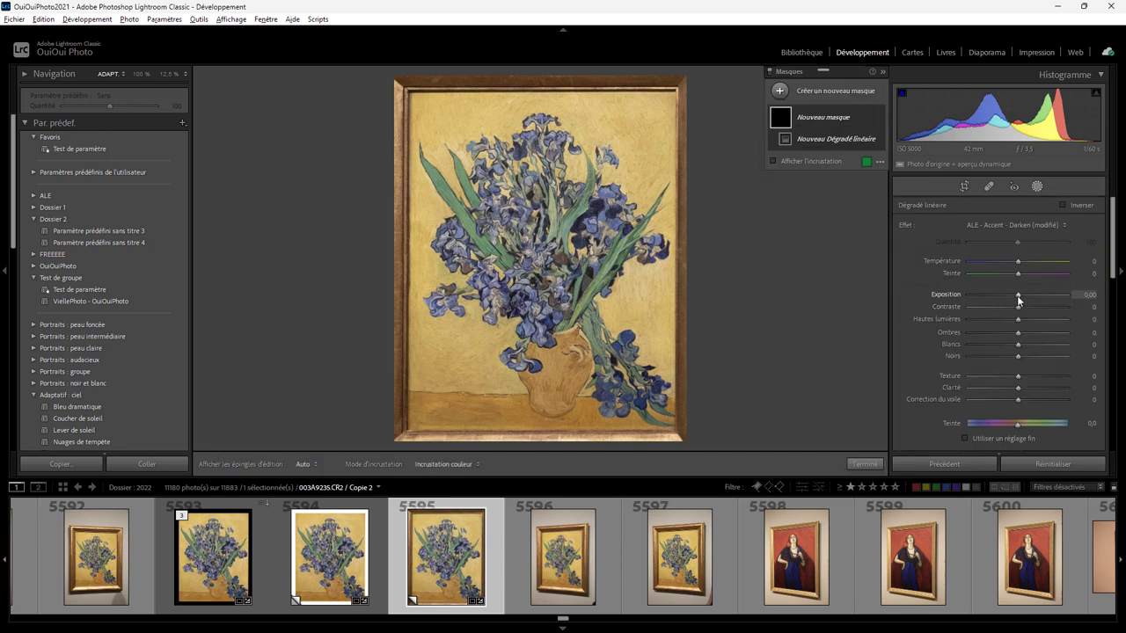
{"action": "left_click_drag", "start_coordinate": [993, 294], "coordinate": [958, 299]}
{"action": "left_click_drag", "start_coordinate": [1017, 318], "coordinate": [948, 332]}
{"action": "mouse_move", "coordinate": [1018, 348]}
{"action": "left_mouse_down"}
{"action": "mouse_move", "coordinate": [958, 348]}
{"action": "mouse_move", "coordinate": [967, 357]}
{"action": "left_mouse_up"}
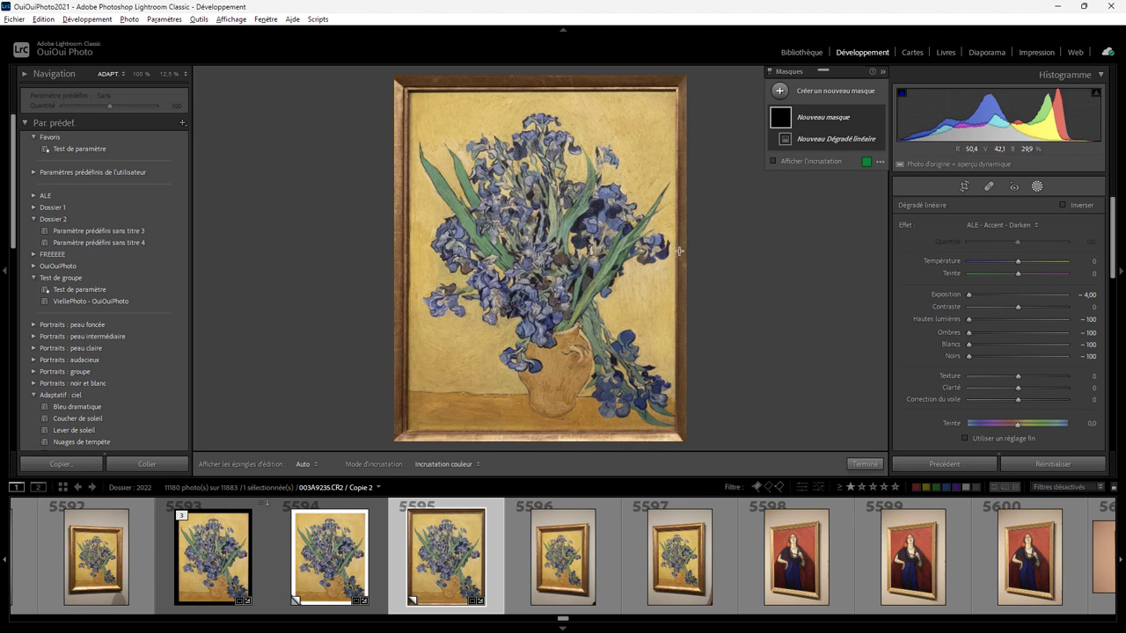
{"action": "left_click_drag", "start_coordinate": [678, 252], "coordinate": [711, 358]}
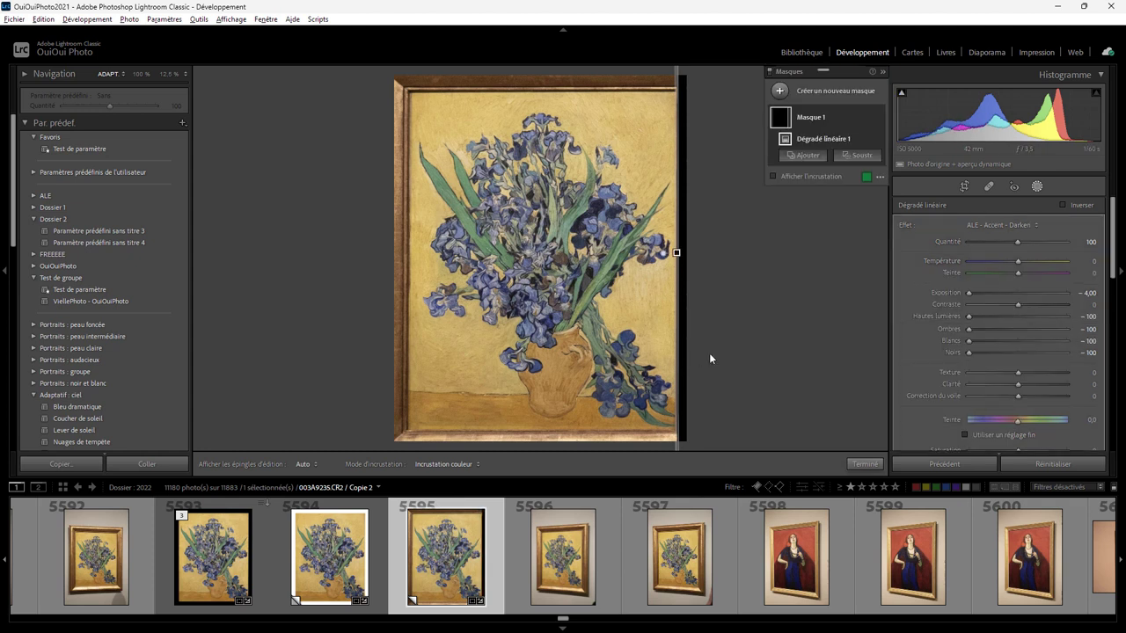
Step: Add three more linear gradients darkening the painting's top, left and bottom edges
{"action": "mouse_move", "coordinate": [823, 139]}
{"action": "left_click", "coordinate": [802, 154]}
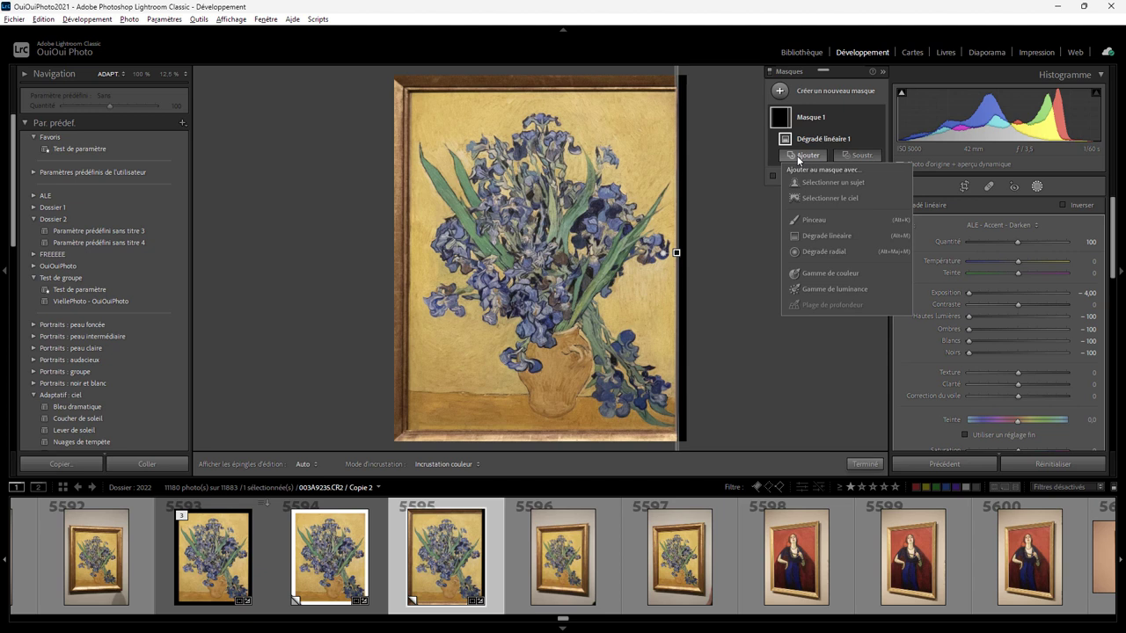
{"action": "left_click", "coordinate": [821, 235]}
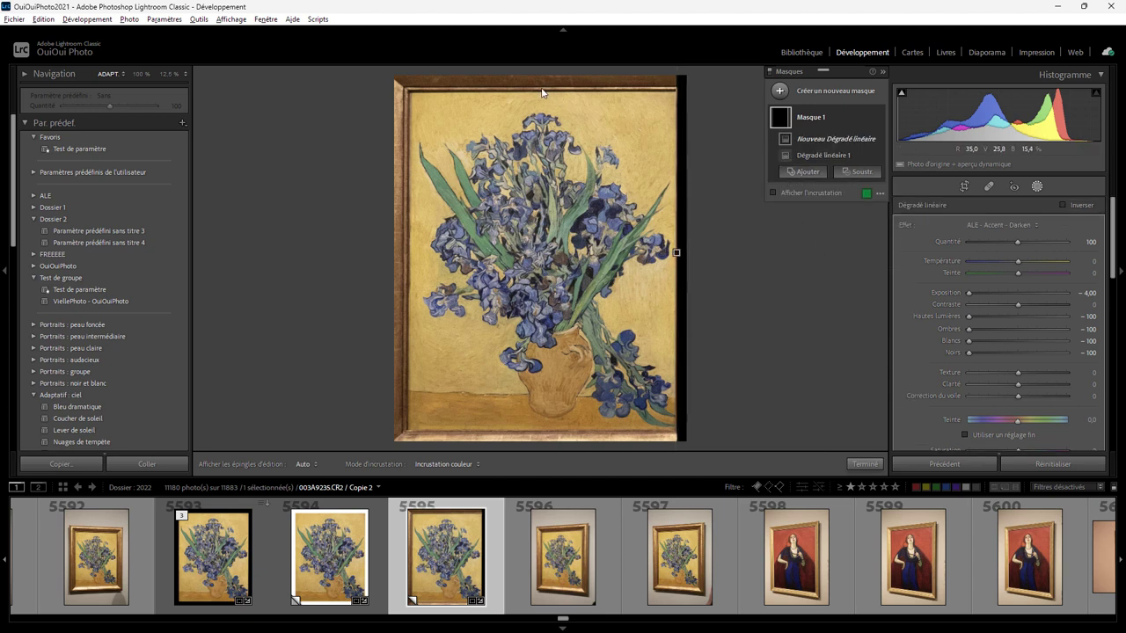
{"action": "left_click_drag", "start_coordinate": [541, 87], "coordinate": [541, 93]}
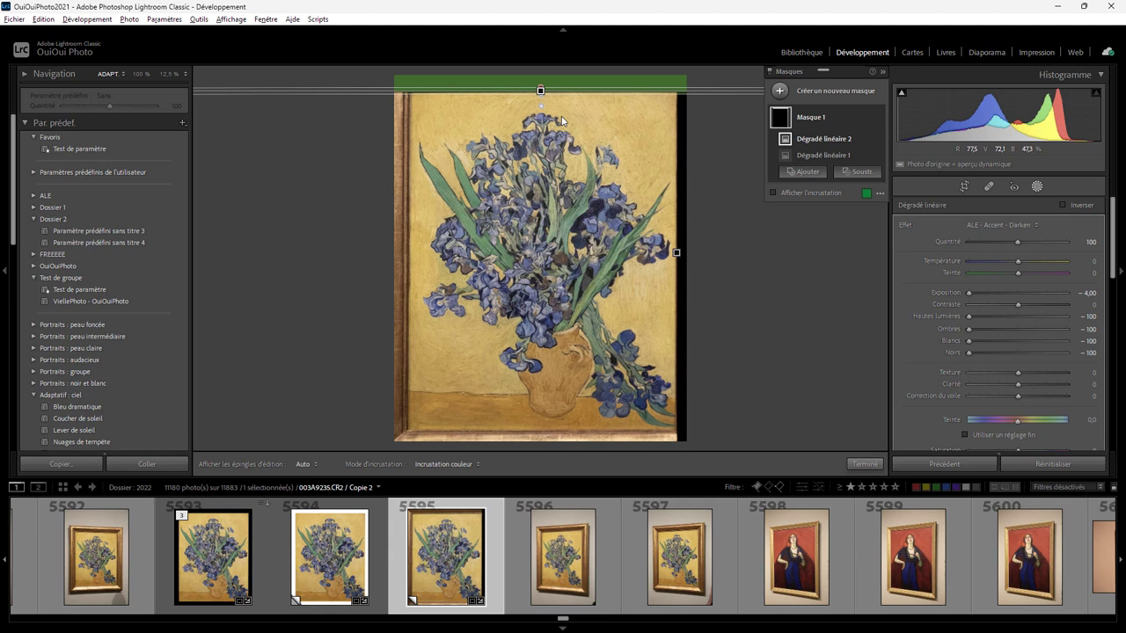
{"action": "left_click", "coordinate": [807, 173]}
{"action": "left_click", "coordinate": [819, 249]}
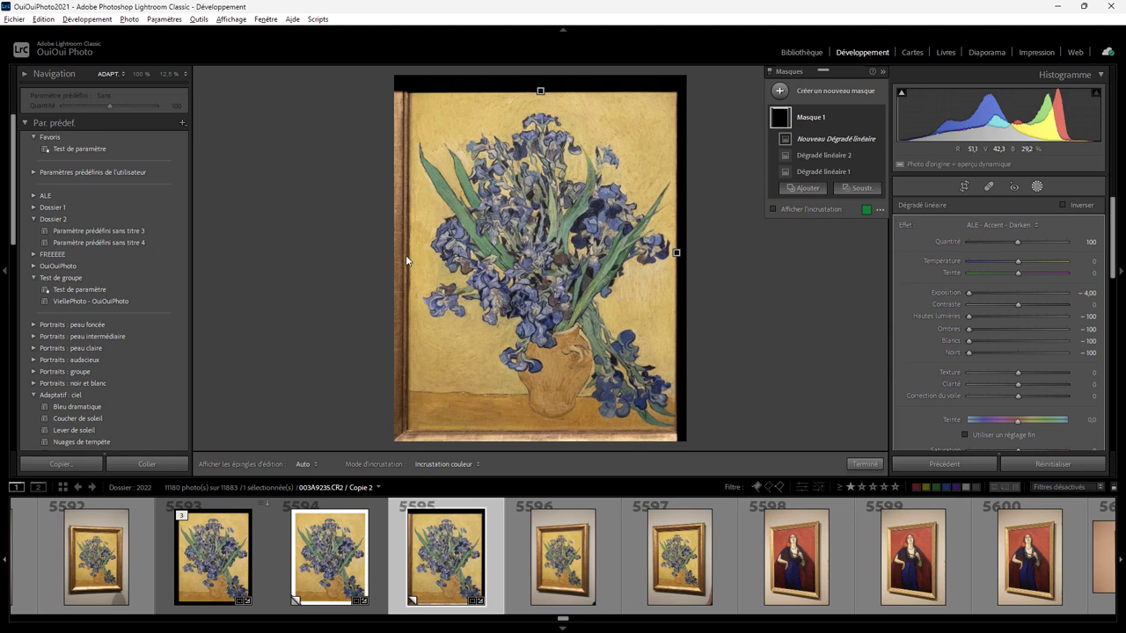
{"action": "left_click_drag", "start_coordinate": [405, 255], "coordinate": [409, 254]}
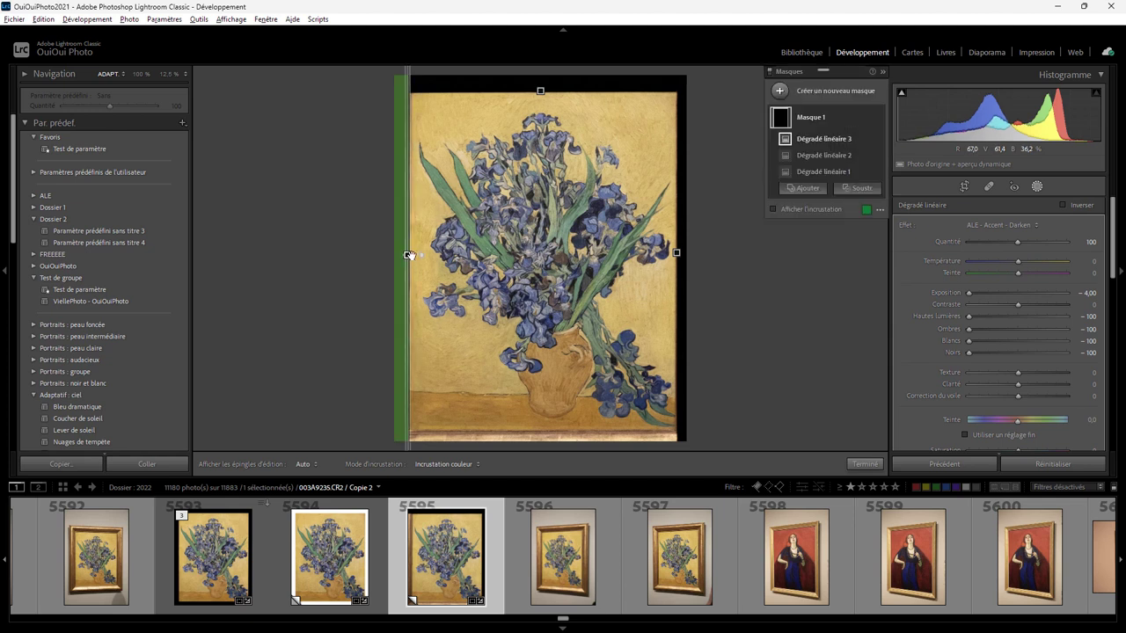
{"action": "left_click", "coordinate": [798, 191]}
{"action": "left_click", "coordinate": [815, 264]}
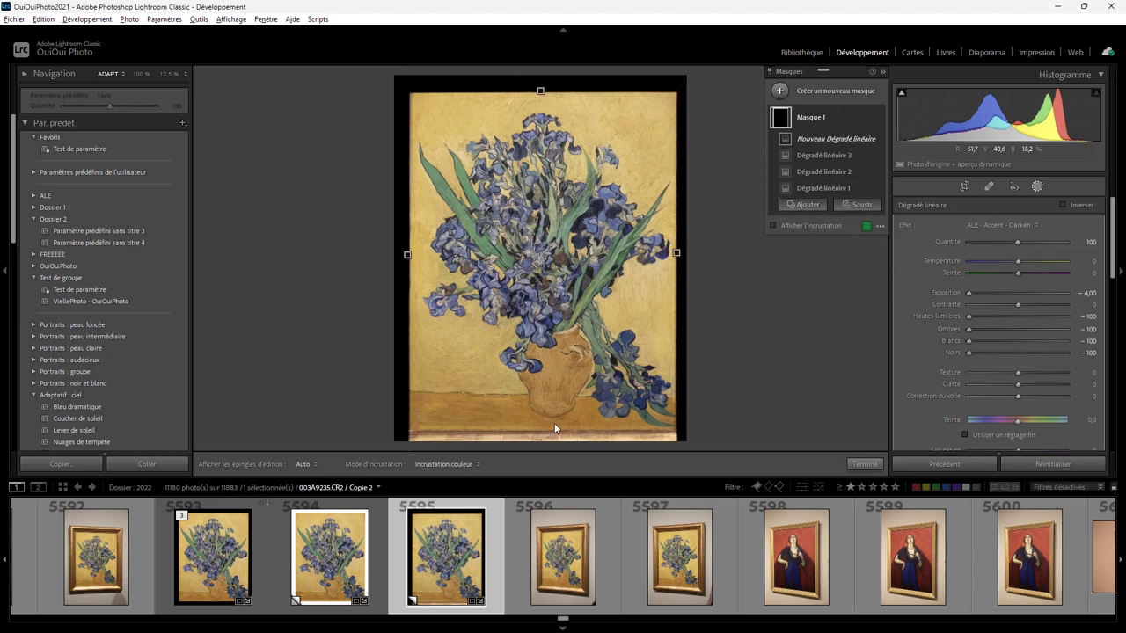
{"action": "left_click_drag", "start_coordinate": [545, 436], "coordinate": [543, 427]}
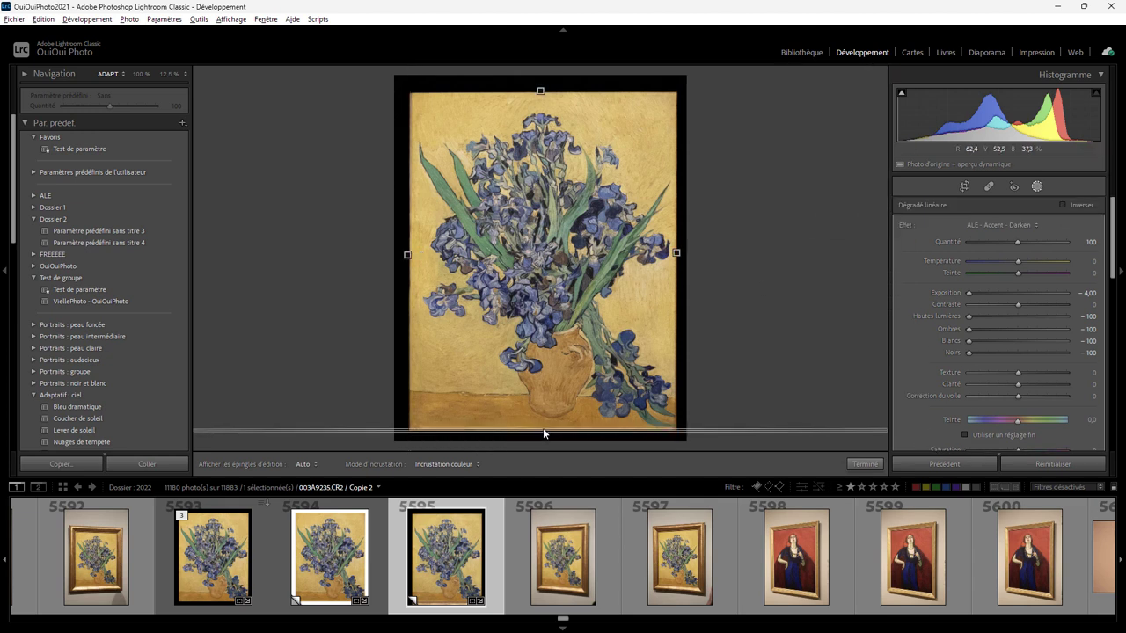
{"action": "left_click", "coordinate": [866, 463]}
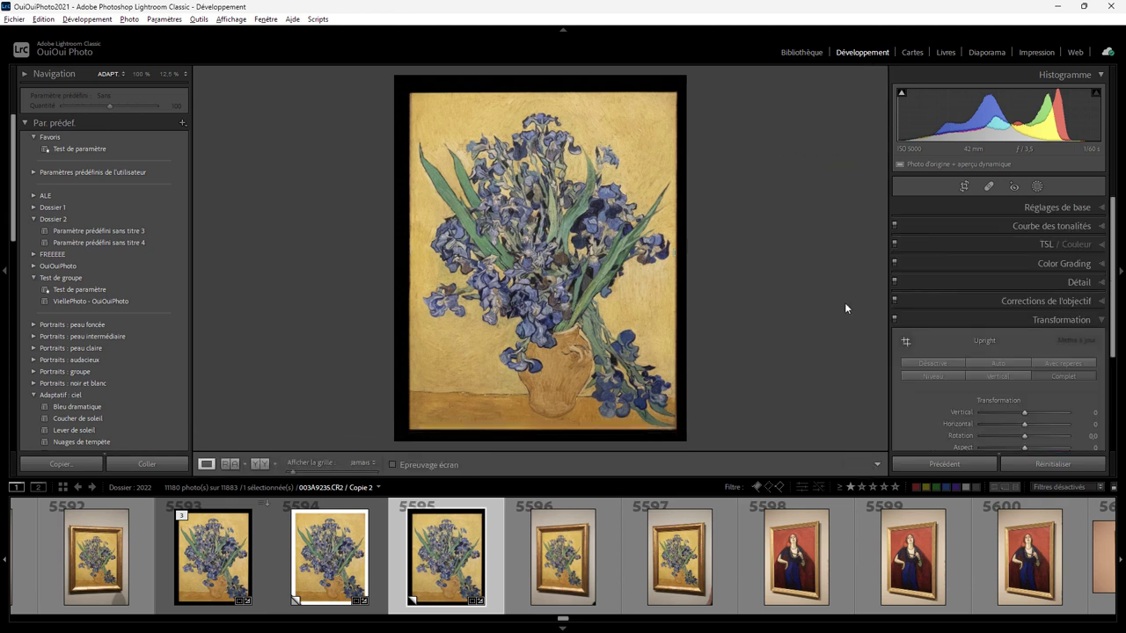
Step: Nudge the crop's top and left edges inward, then create virtual copy Copie 3
{"action": "left_click", "coordinate": [961, 185]}
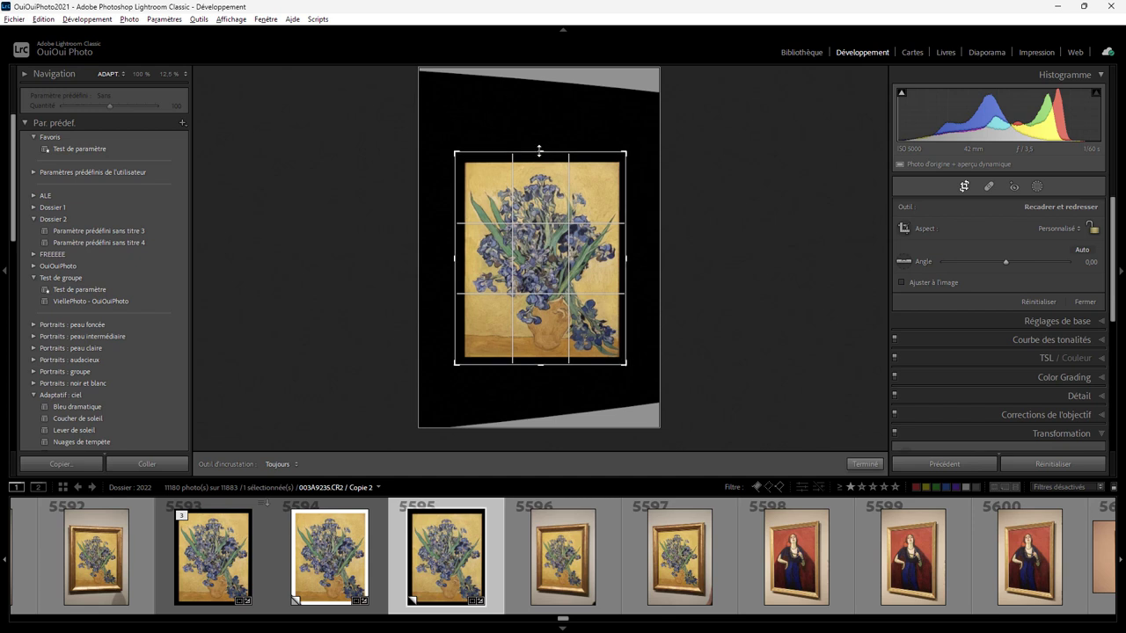
{"action": "left_click_drag", "start_coordinate": [539, 151], "coordinate": [539, 152]}
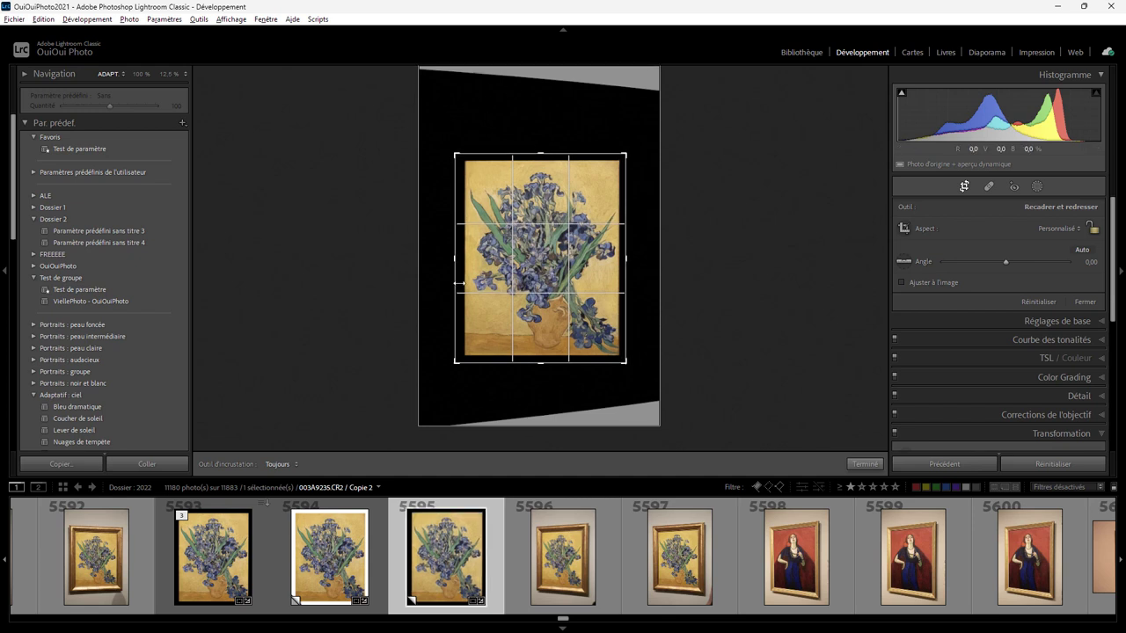
{"action": "left_click_drag", "start_coordinate": [455, 257], "coordinate": [455, 258]}
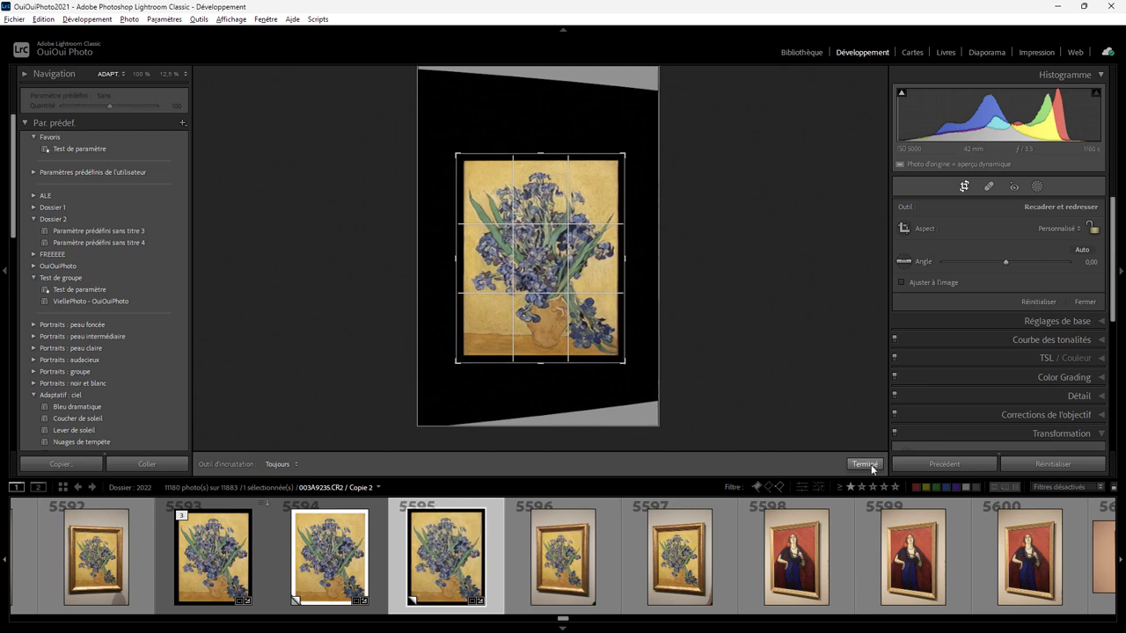
{"action": "left_click", "coordinate": [871, 459]}
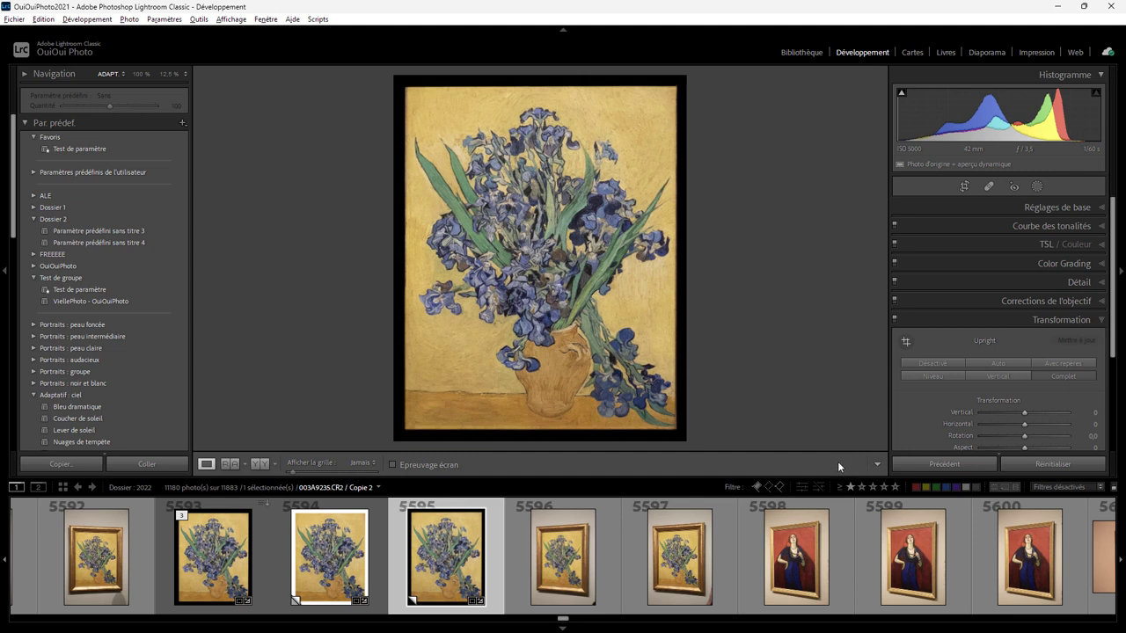
{"action": "right_click", "coordinate": [442, 547]}
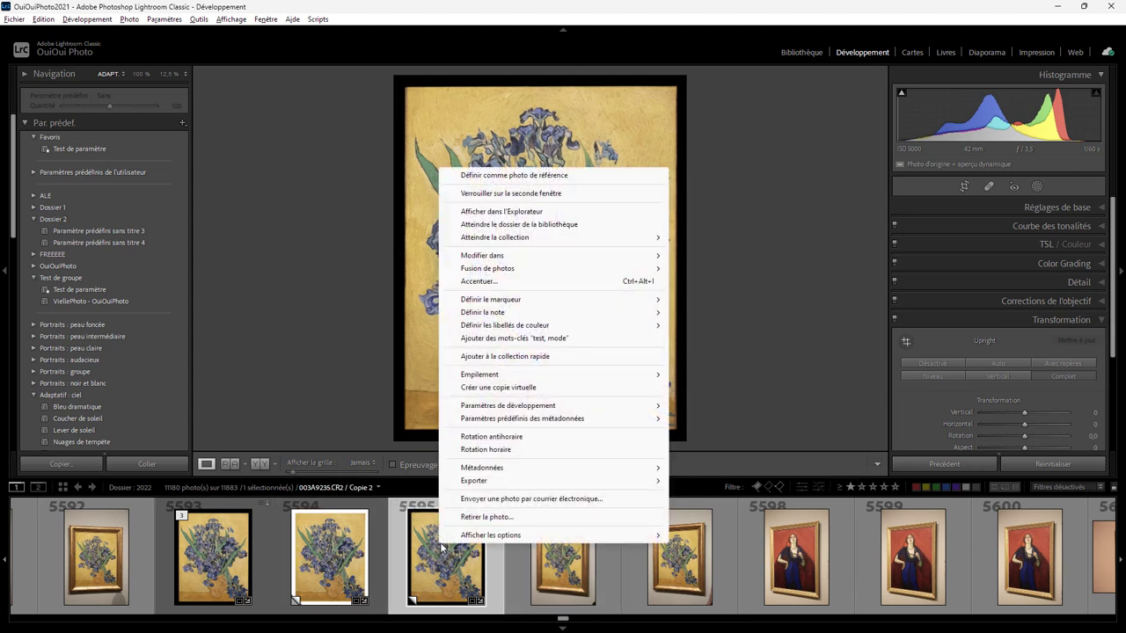
{"action": "left_click", "coordinate": [492, 388]}
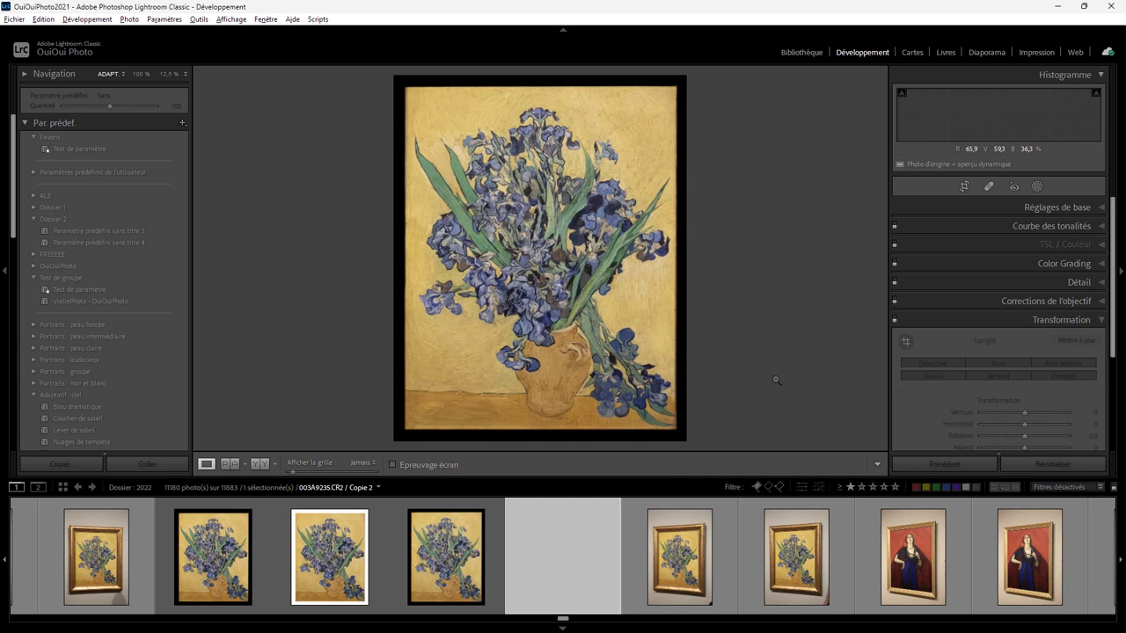
Step: On Copie 3, set the edge mask to exposure +4,00 and highlights, shadows, whites, blacks +100
{"action": "left_click", "coordinate": [1036, 187]}
{"action": "left_click", "coordinate": [818, 118]}
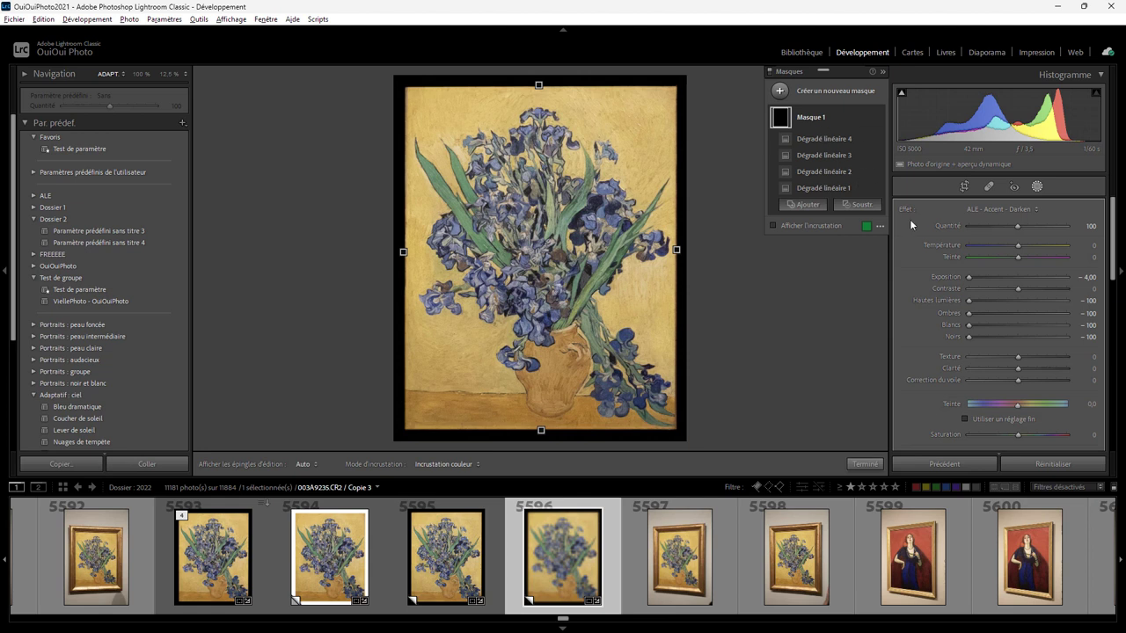
{"action": "left_click_drag", "start_coordinate": [966, 276], "coordinate": [1115, 279]}
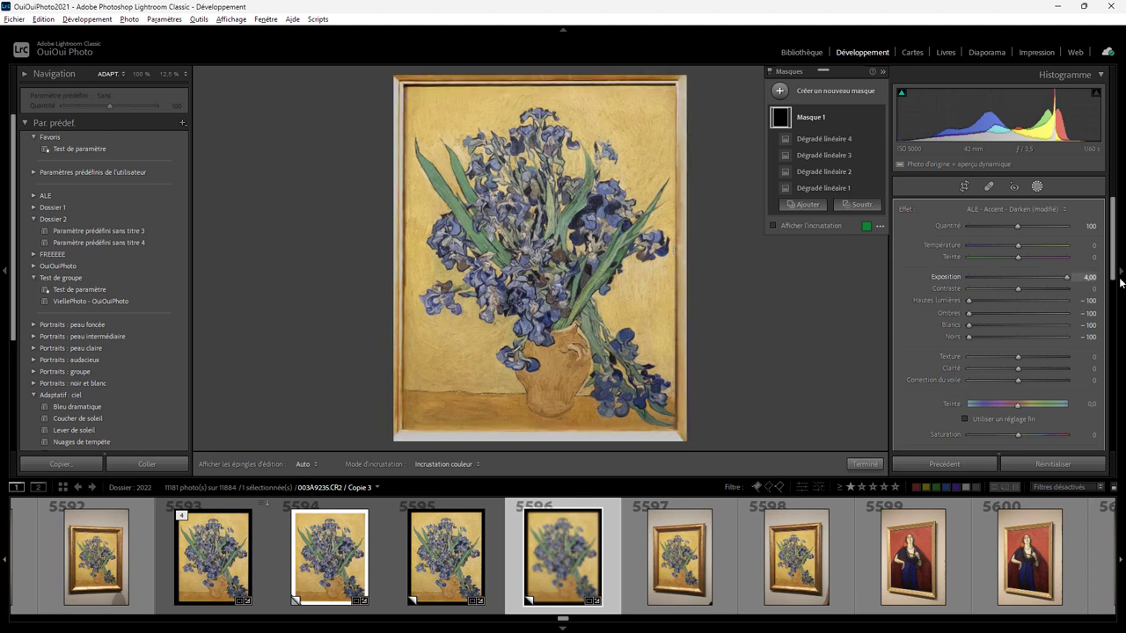
{"action": "left_click_drag", "start_coordinate": [971, 300], "coordinate": [1073, 302]}
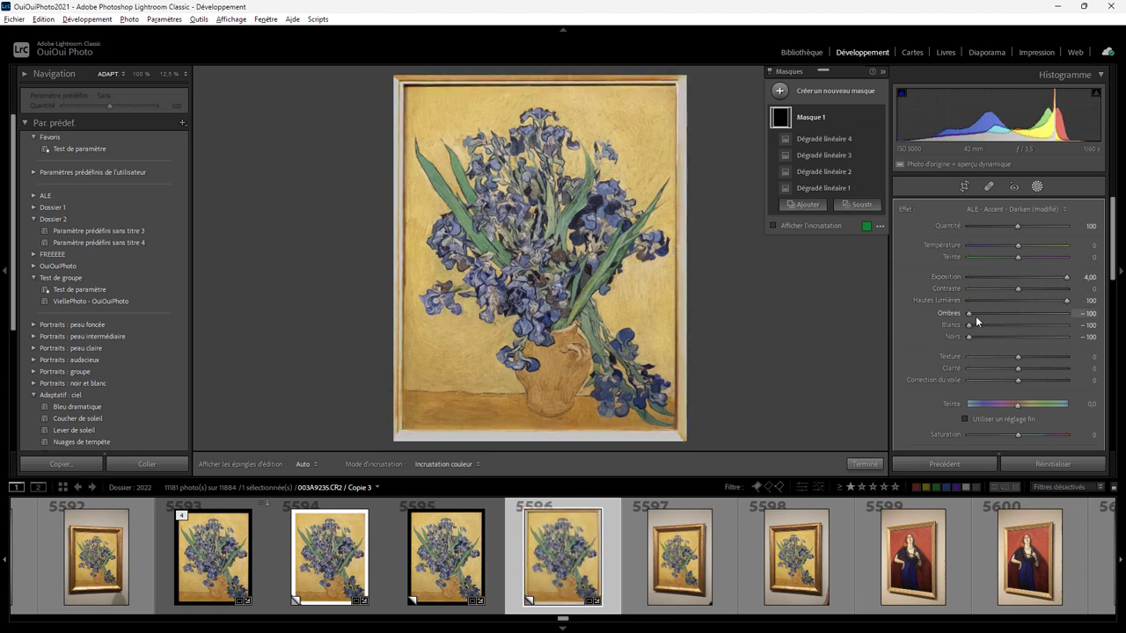
{"action": "left_click_drag", "start_coordinate": [969, 313], "coordinate": [1063, 317]}
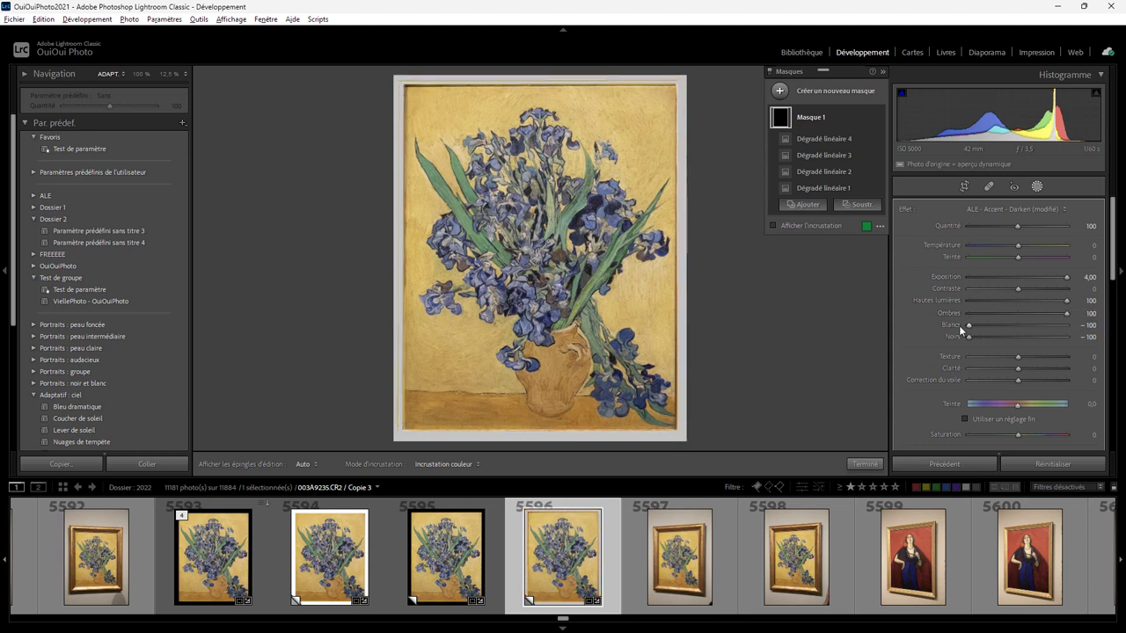
{"action": "left_click_drag", "start_coordinate": [969, 324], "coordinate": [1083, 324]}
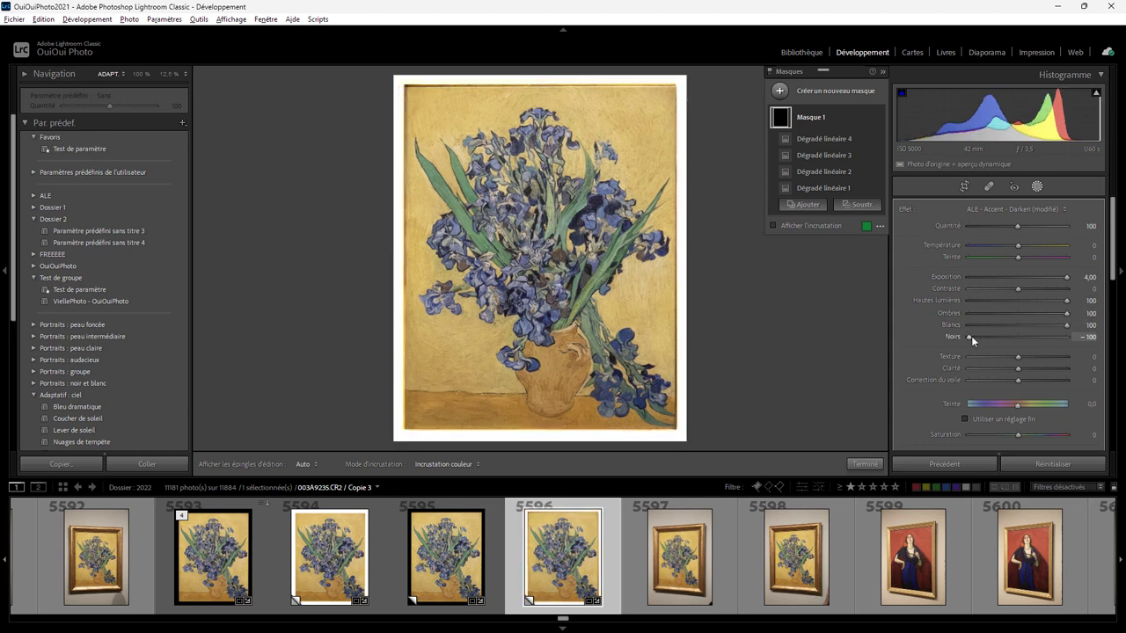
{"action": "left_click_drag", "start_coordinate": [967, 336], "coordinate": [1078, 337]}
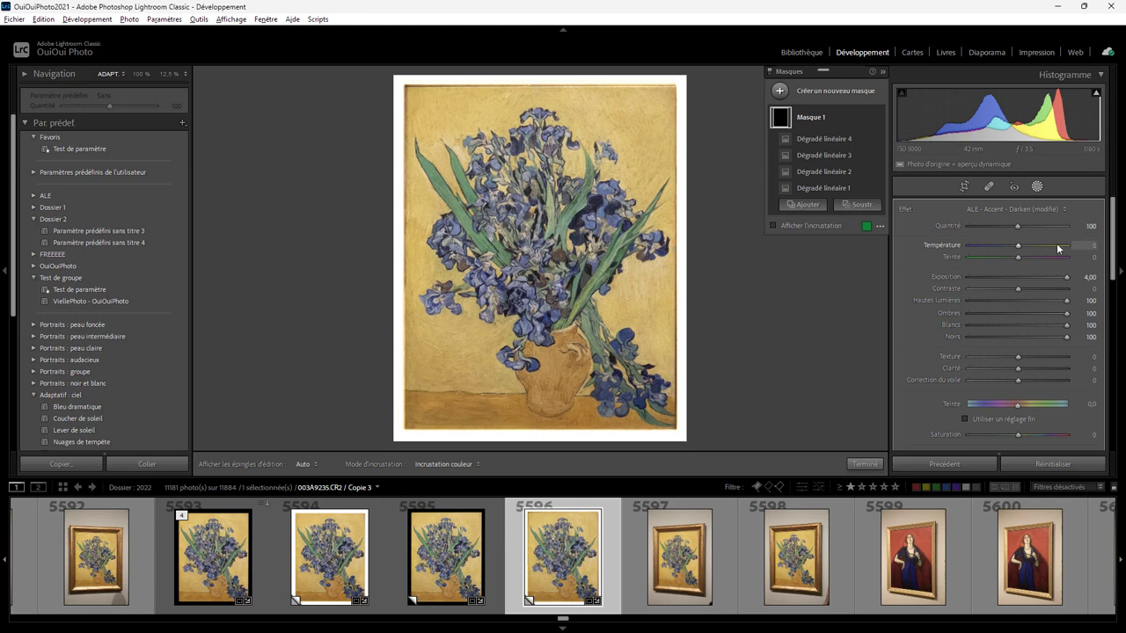
Step: Inspect the top-left corner at 200% and set the edge mask's Correction du voile to −100
{"action": "key", "text": "ctrl+equal"}
{"action": "key", "text": "ctrl+equal"}
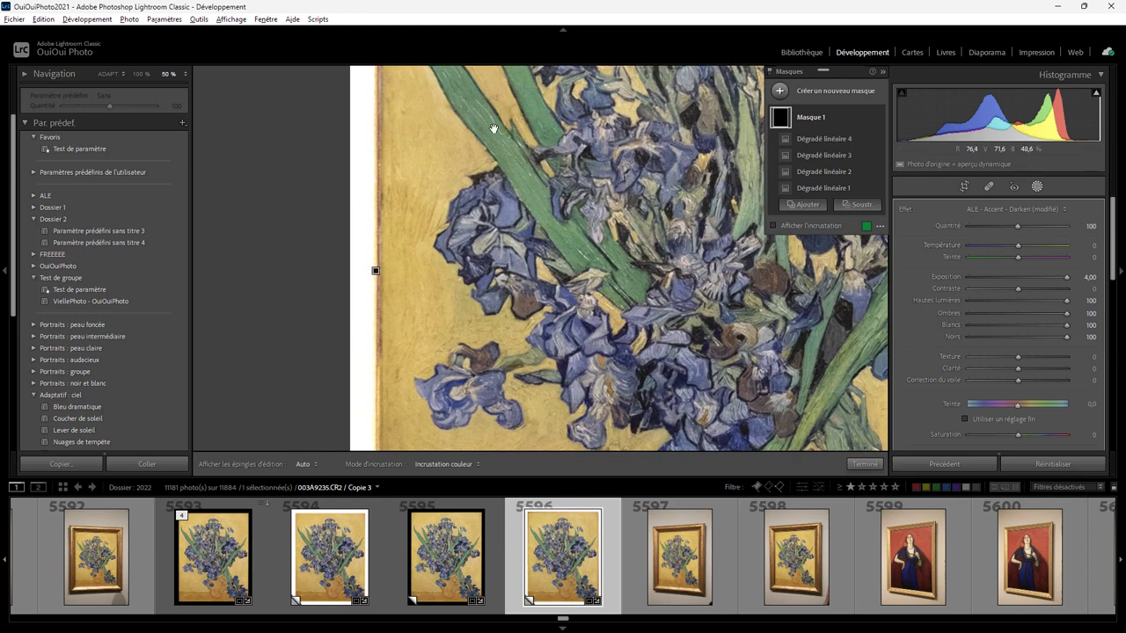
{"action": "left_click_drag", "start_coordinate": [453, 273], "coordinate": [521, 411]}
{"action": "left_click_drag", "start_coordinate": [488, 155], "coordinate": [508, 238]}
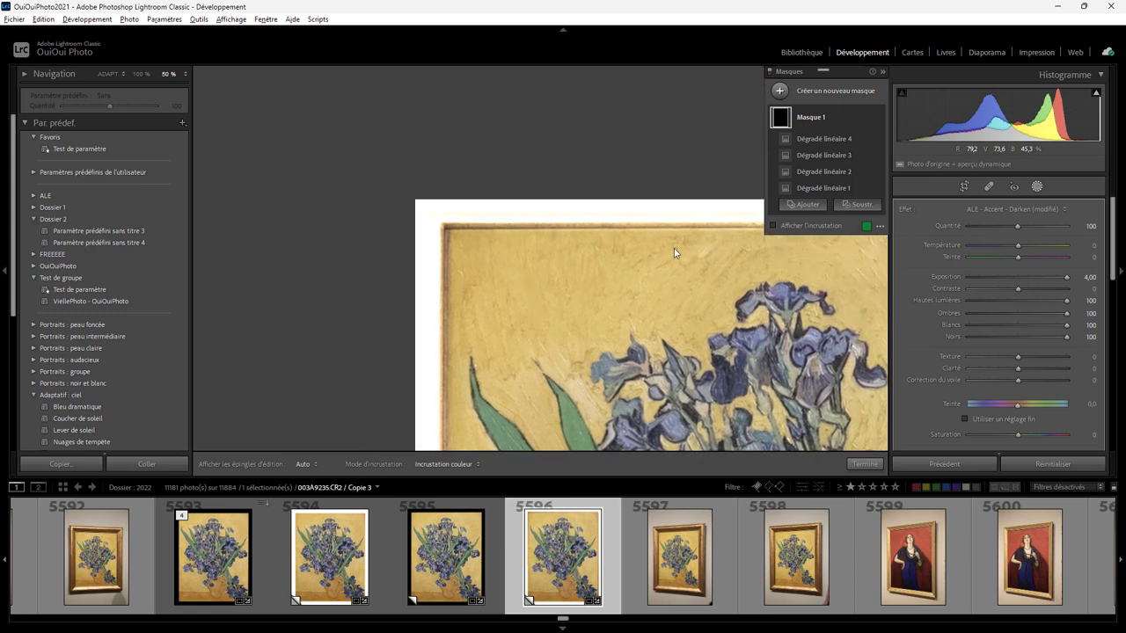
{"action": "key", "text": "ctrl+equal"}
{"action": "key", "text": "ctrl+equal"}
{"action": "key", "text": "ctrl+equal"}
{"action": "left_click_drag", "start_coordinate": [487, 203], "coordinate": [741, 473]}
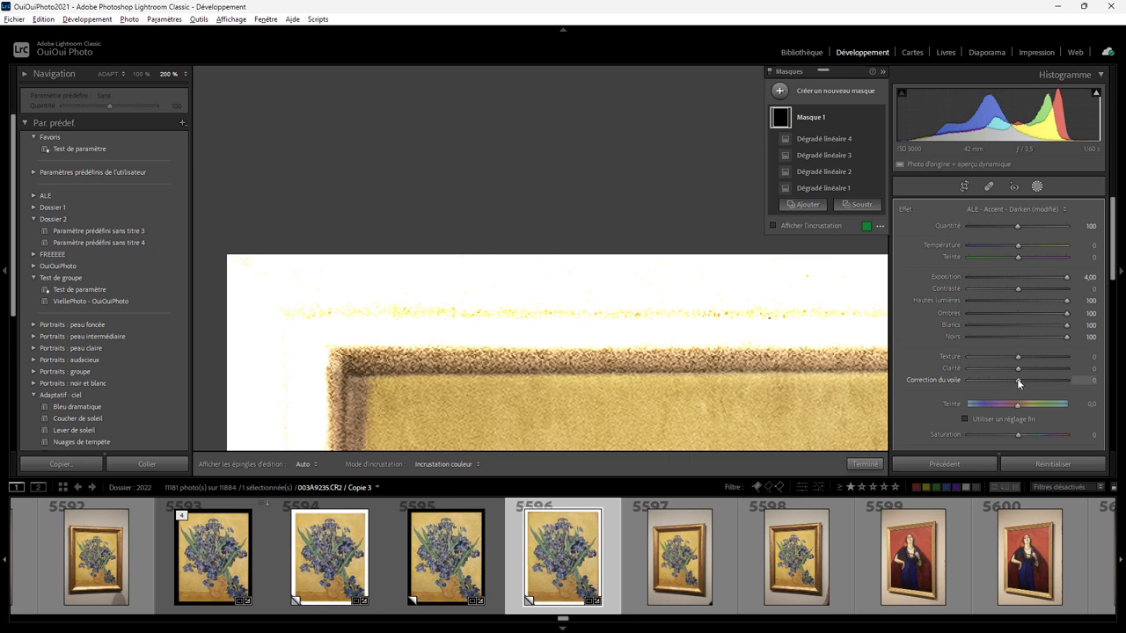
{"action": "left_click_drag", "start_coordinate": [1017, 378], "coordinate": [894, 379]}
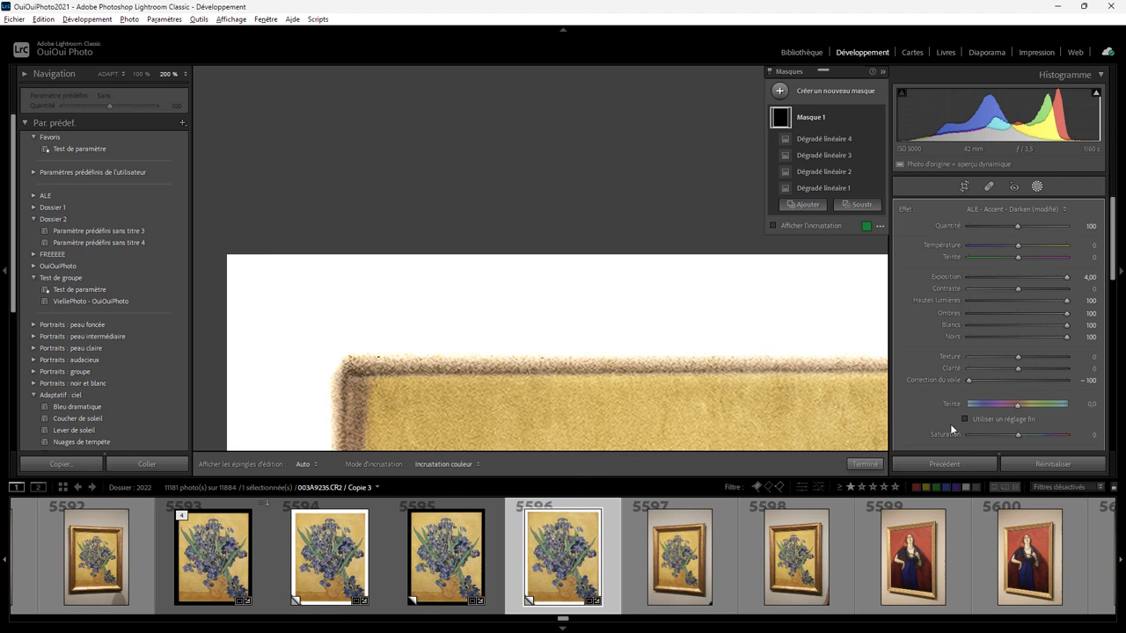
{"action": "key", "text": "ctrl+minus"}
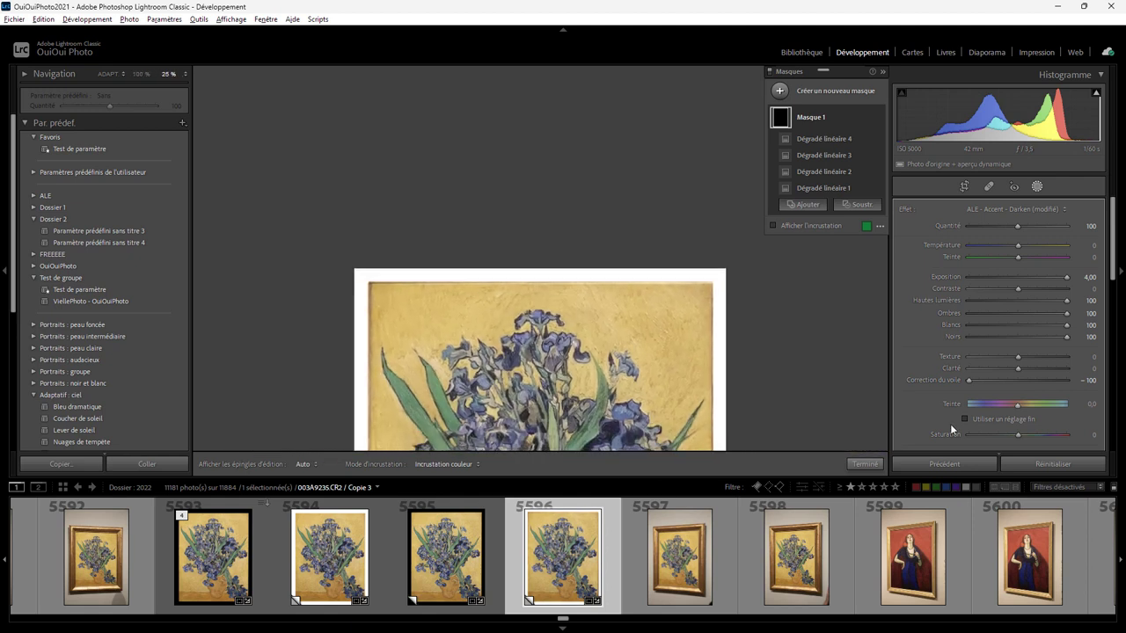
Step: Adjust the right-edge linear gradient so the leftover dark frame strip turns pure white
{"action": "key", "text": "ctrl+minus"}
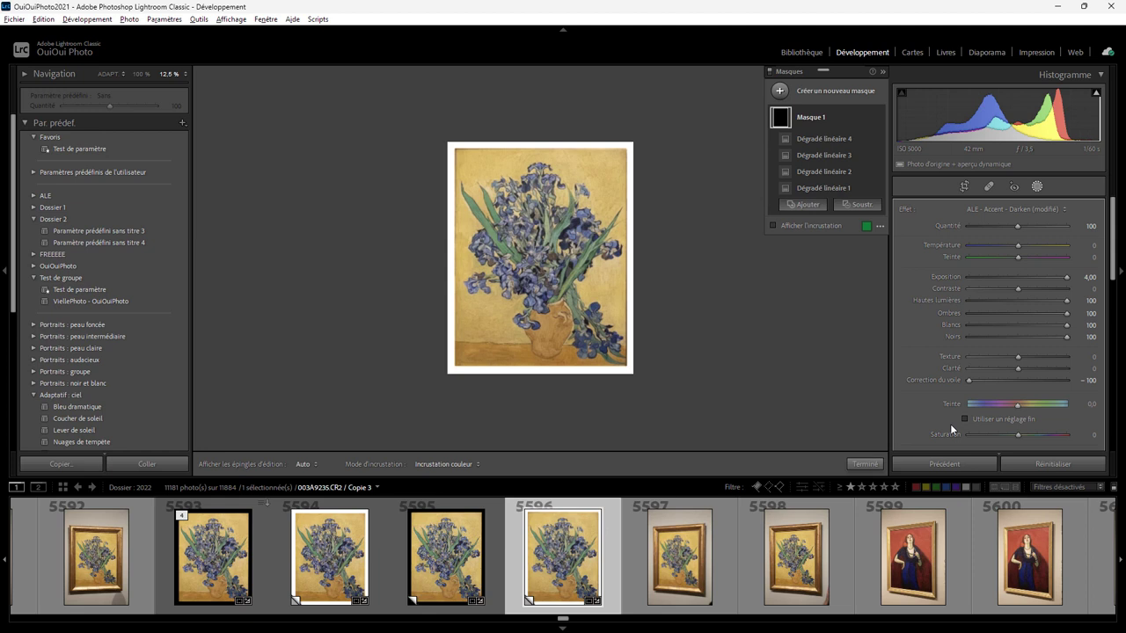
{"action": "mouse_move", "coordinate": [540, 257]}
{"action": "key", "text": "z"}
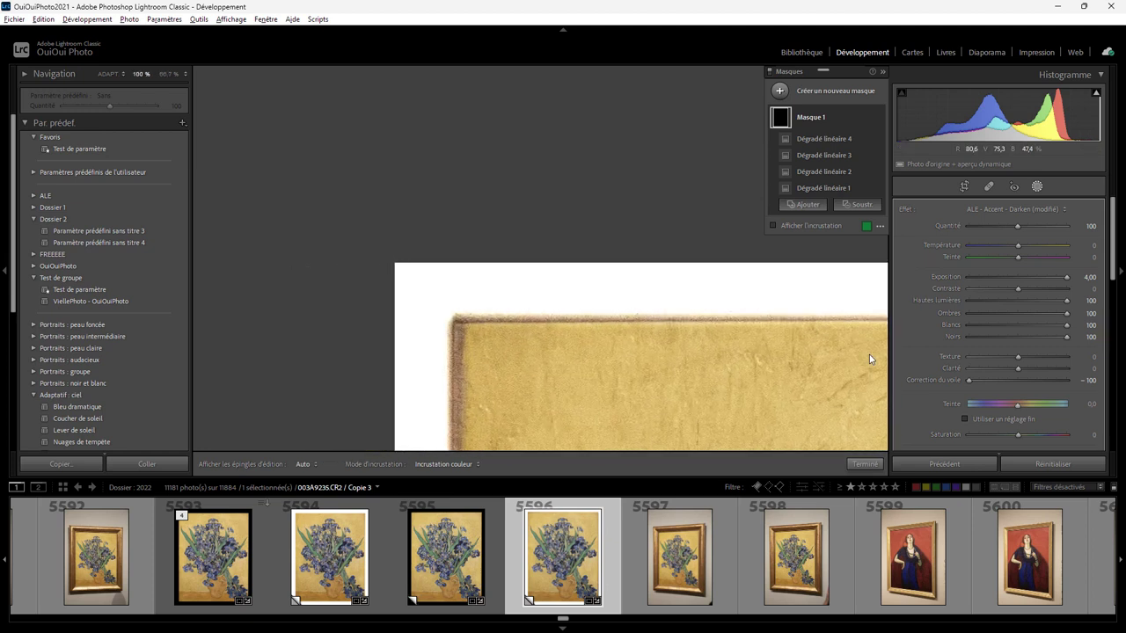
{"action": "left_click_drag", "start_coordinate": [753, 386], "coordinate": [445, 96]}
{"action": "mouse_move", "coordinate": [822, 406]}
{"action": "left_mouse_down"}
{"action": "mouse_move", "coordinate": [807, 363]}
{"action": "mouse_move", "coordinate": [312, 138]}
{"action": "mouse_move", "coordinate": [382, 213]}
{"action": "left_mouse_up"}
{"action": "left_click", "coordinate": [584, 227]}
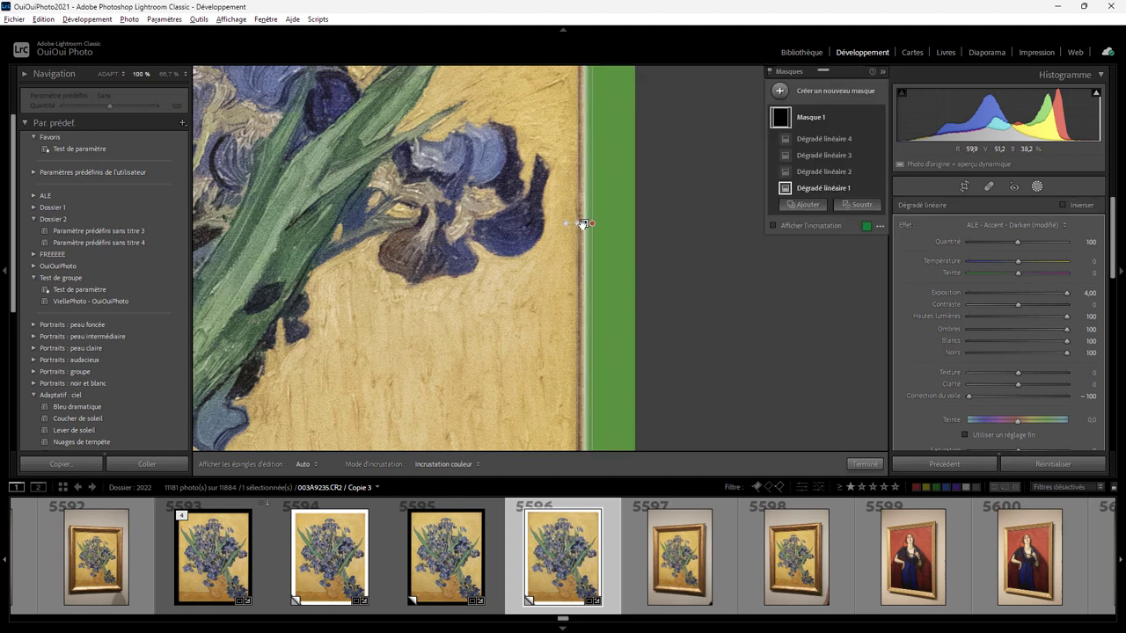
{"action": "left_click_drag", "start_coordinate": [585, 223], "coordinate": [576, 222]}
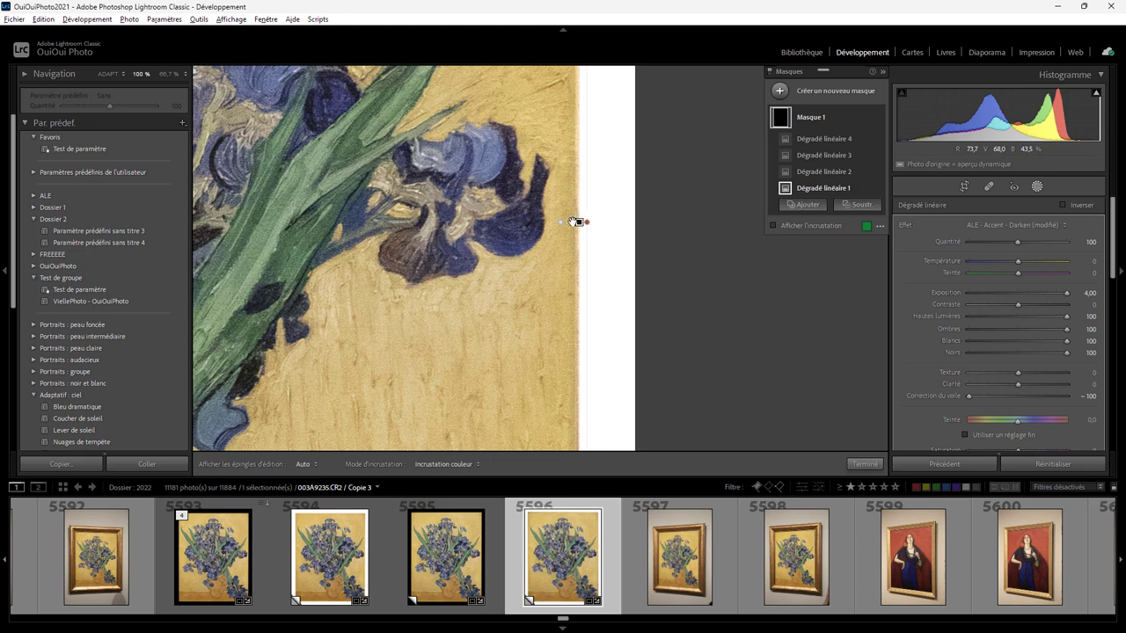
{"action": "key", "text": "ctrl+equal"}
{"action": "key", "text": "ctrl+equal"}
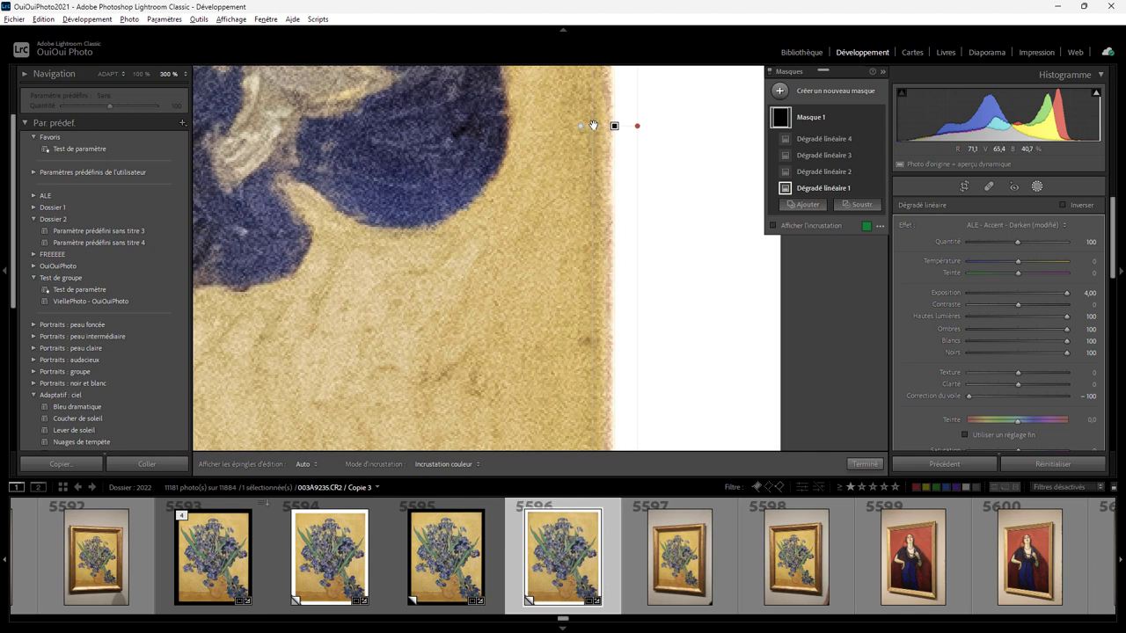
{"action": "mouse_move", "coordinate": [591, 134]}
{"action": "left_mouse_down"}
{"action": "mouse_move", "coordinate": [620, 126]}
{"action": "mouse_move", "coordinate": [610, 127]}
{"action": "left_mouse_up"}
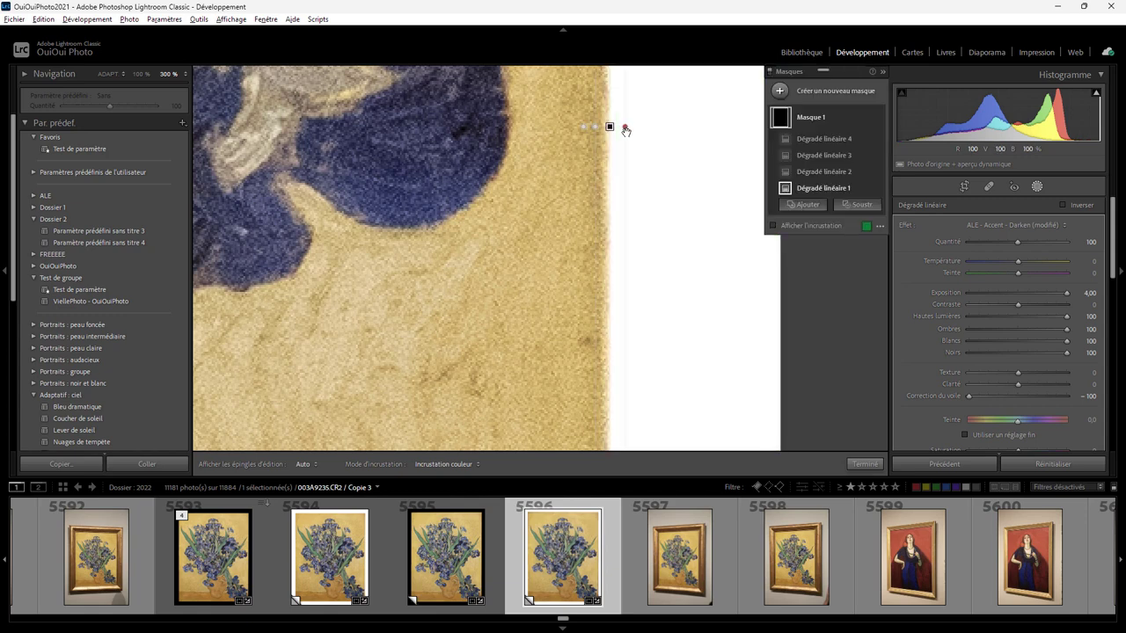
{"action": "key", "text": "ctrl+minus"}
{"action": "key", "text": "ctrl+minus"}
{"action": "key", "text": "ctrl+minus"}
{"action": "key", "text": "ctrl+minus"}
{"action": "key", "text": "ctrl+minus"}
{"action": "key", "text": "ctrl+minus"}
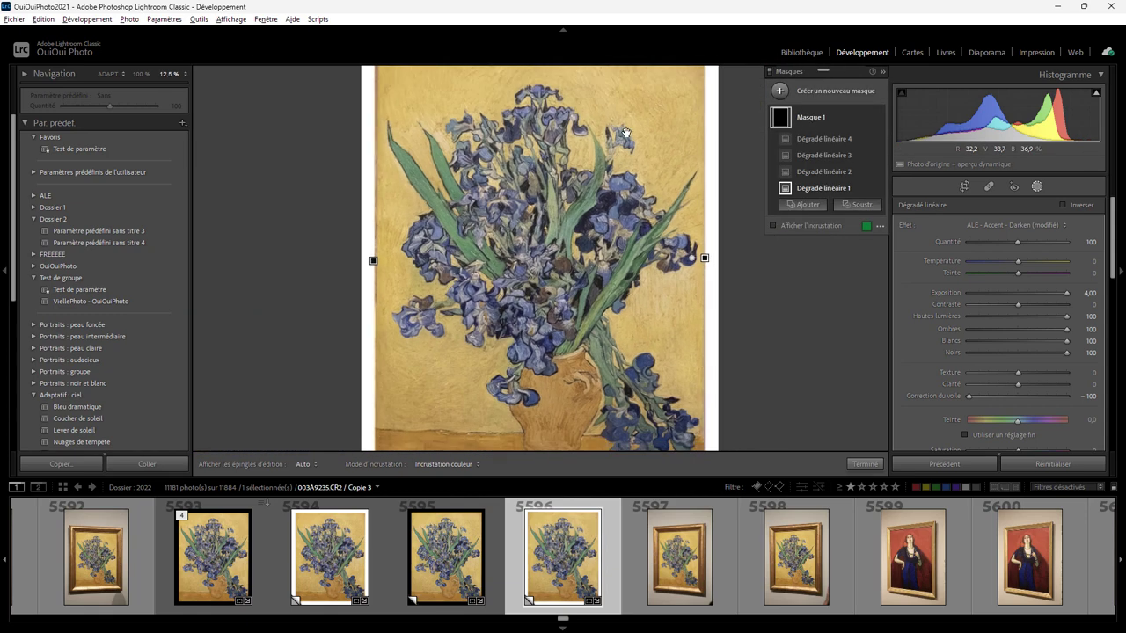
{"action": "key", "text": "ctrl+minus"}
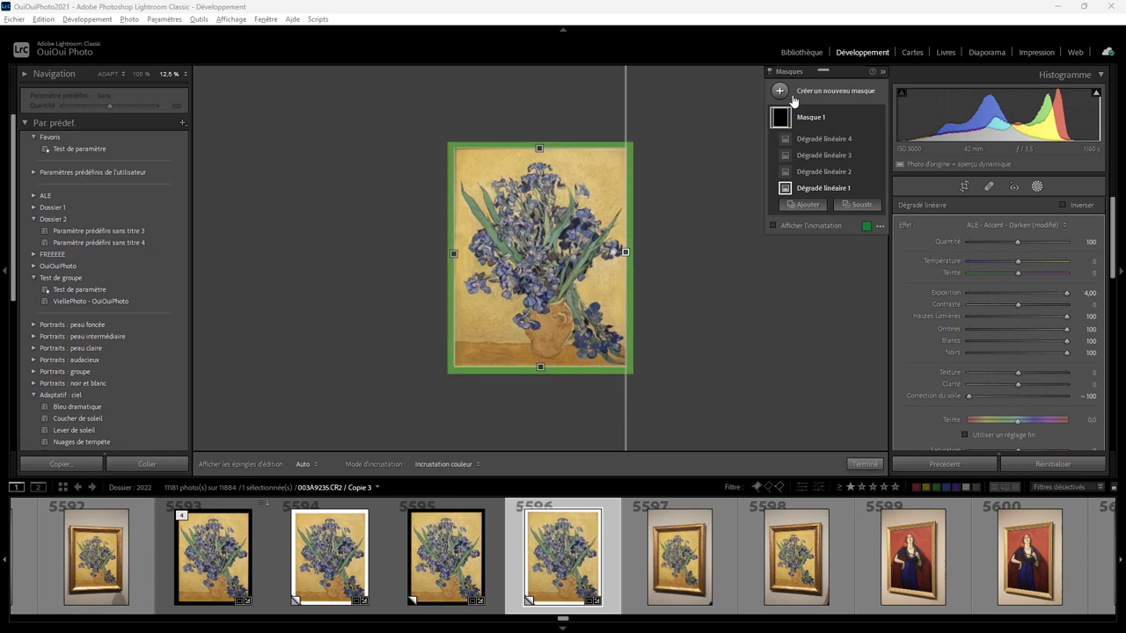
Step: Return to the Bibliothèque (Library) module showing the white-bordered Copie 3
{"action": "left_click", "coordinate": [799, 52]}
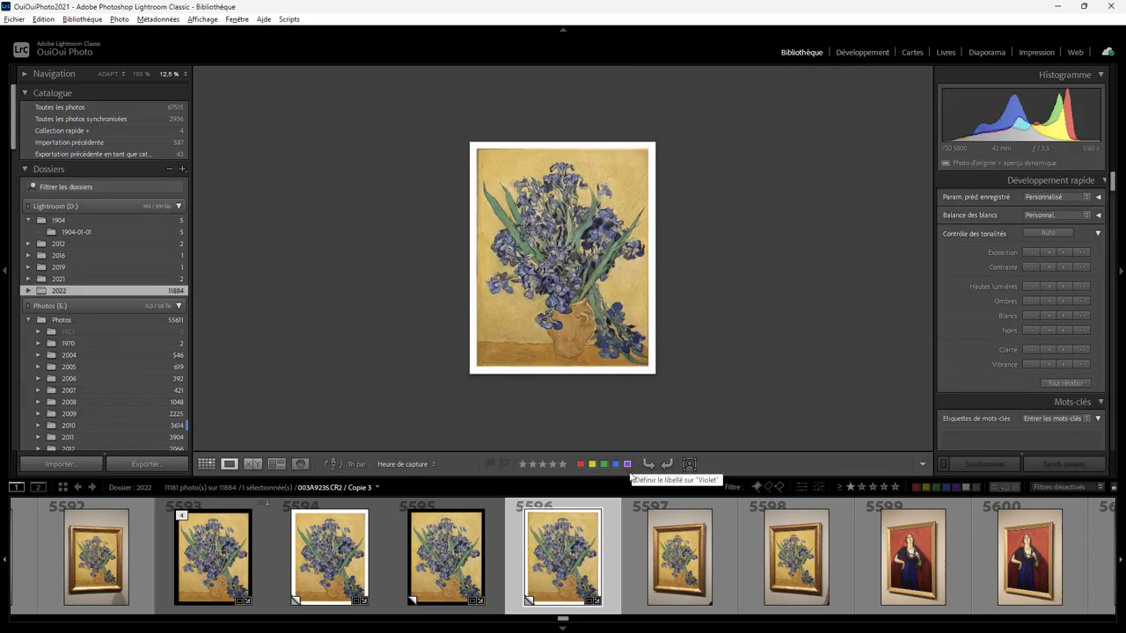
Step: Create virtual copy Copie 4 and reset it to the unedited museum shot with Tout rétablir
{"action": "right_click", "coordinate": [571, 554]}
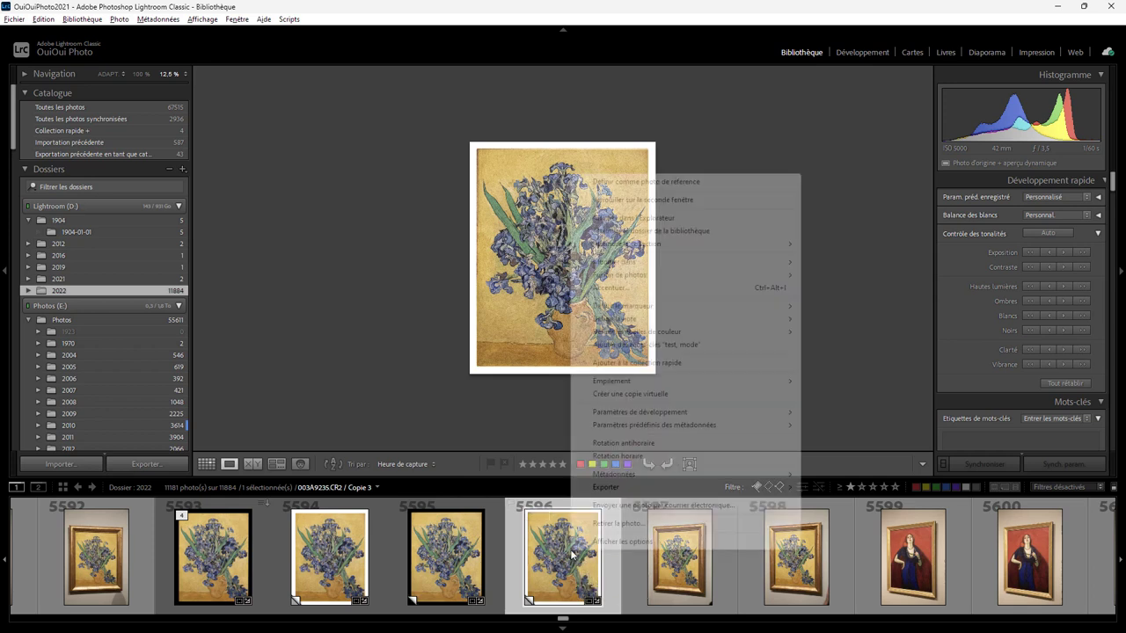
{"action": "left_click", "coordinate": [632, 394]}
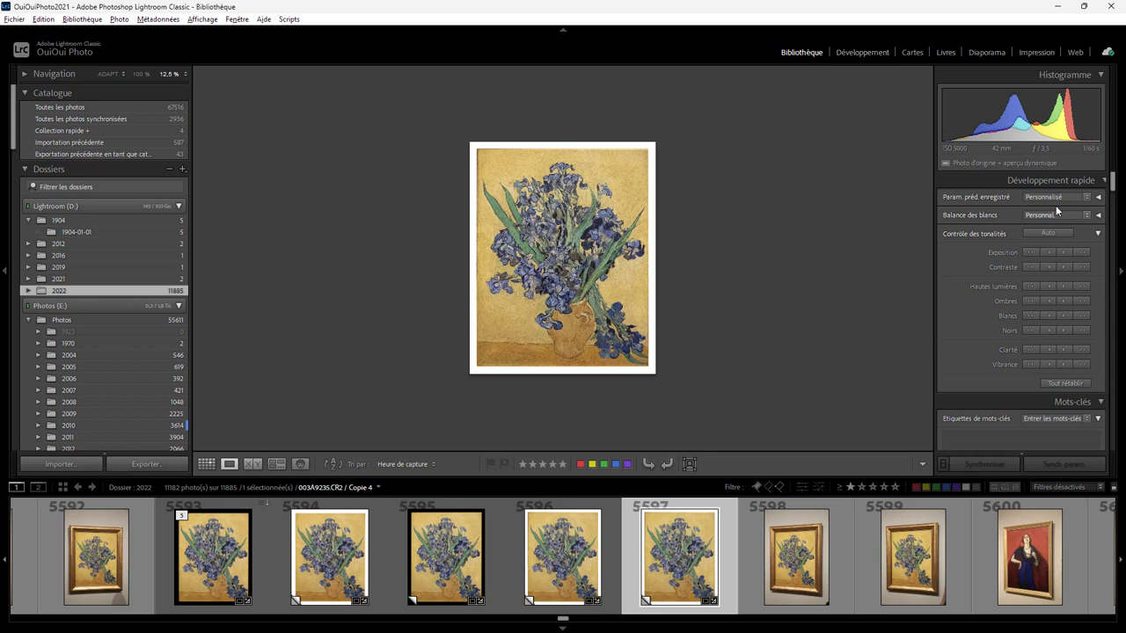
{"action": "left_click", "coordinate": [1054, 384]}
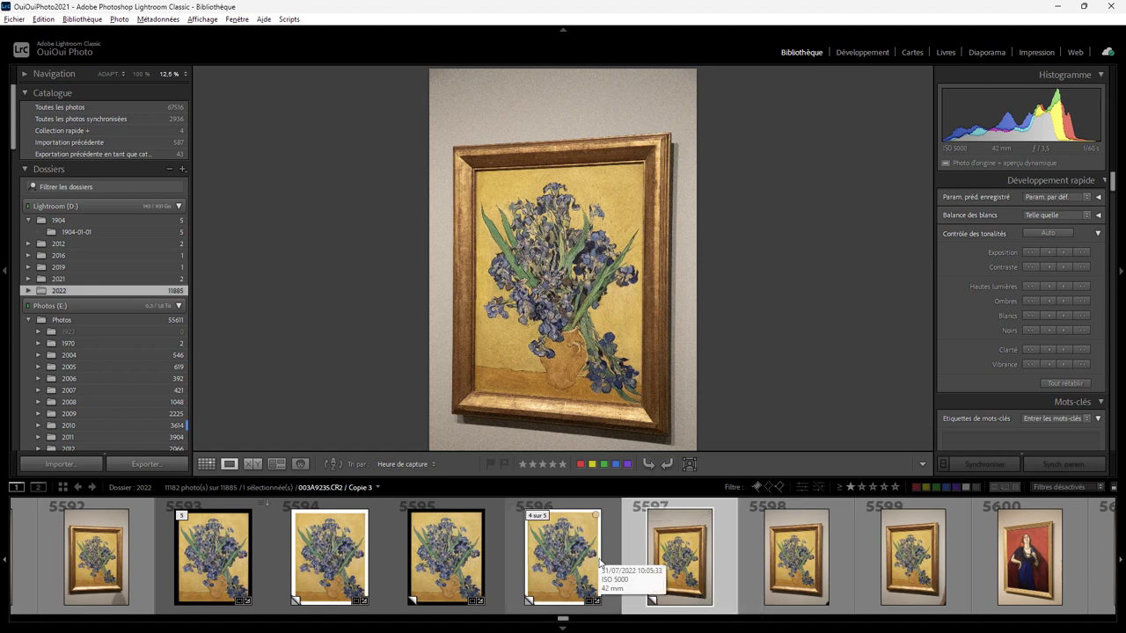
Step: Select the black-bordered, white-bordered and original versions and show them in Survey view
{"action": "left_click", "coordinate": [469, 510]}
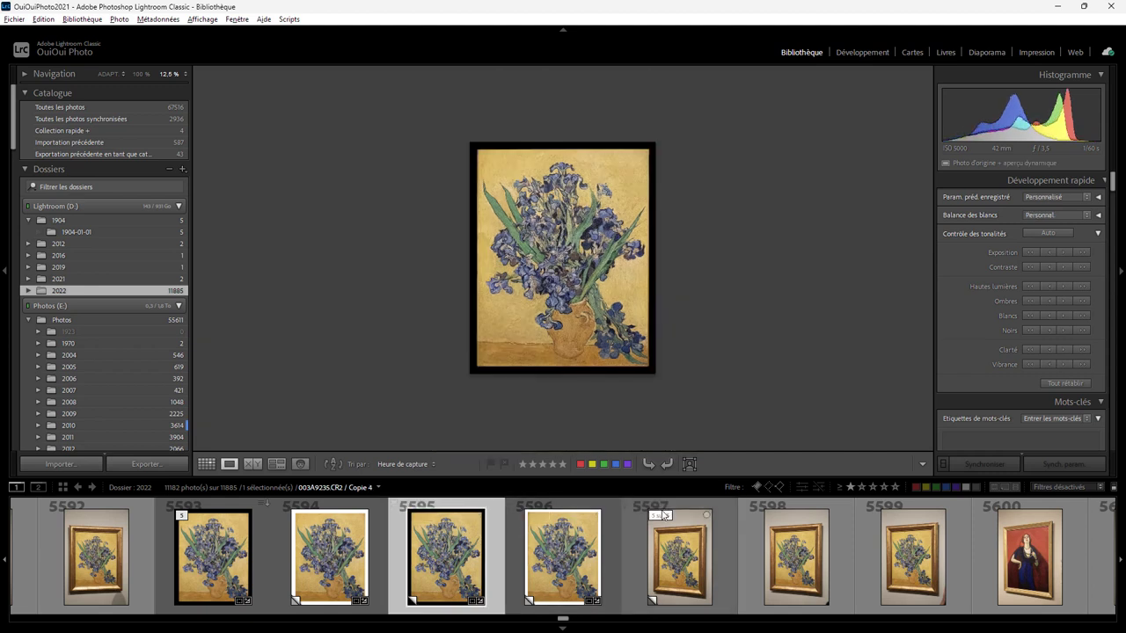
{"action": "left_click", "coordinate": [661, 508], "text": "shift"}
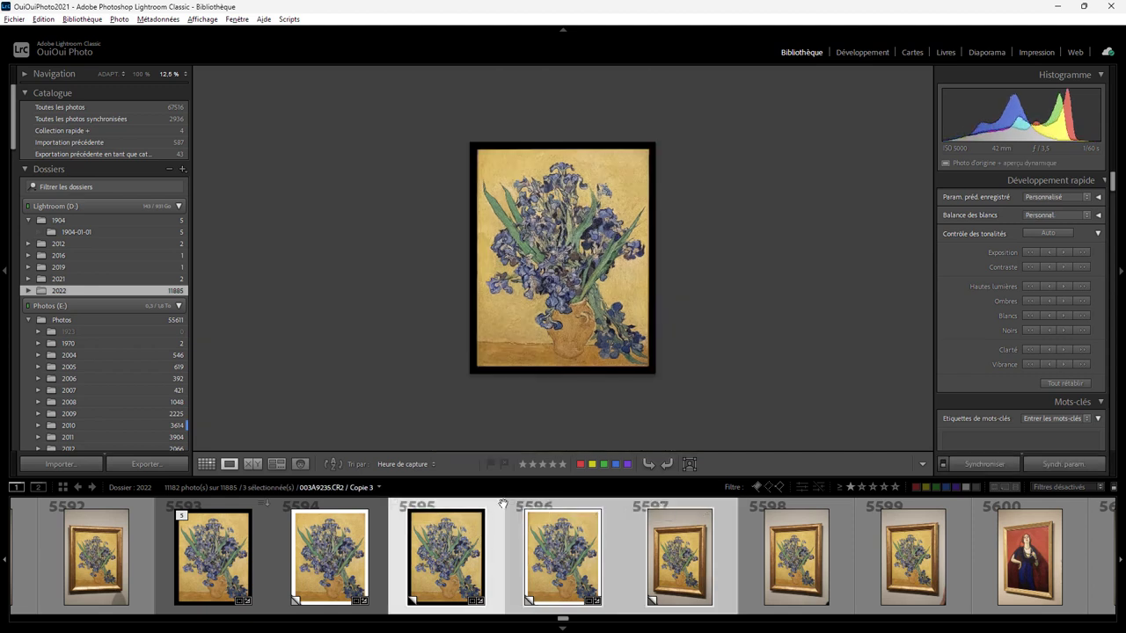
{"action": "key", "text": "Right"}
{"action": "key", "text": "Right"}
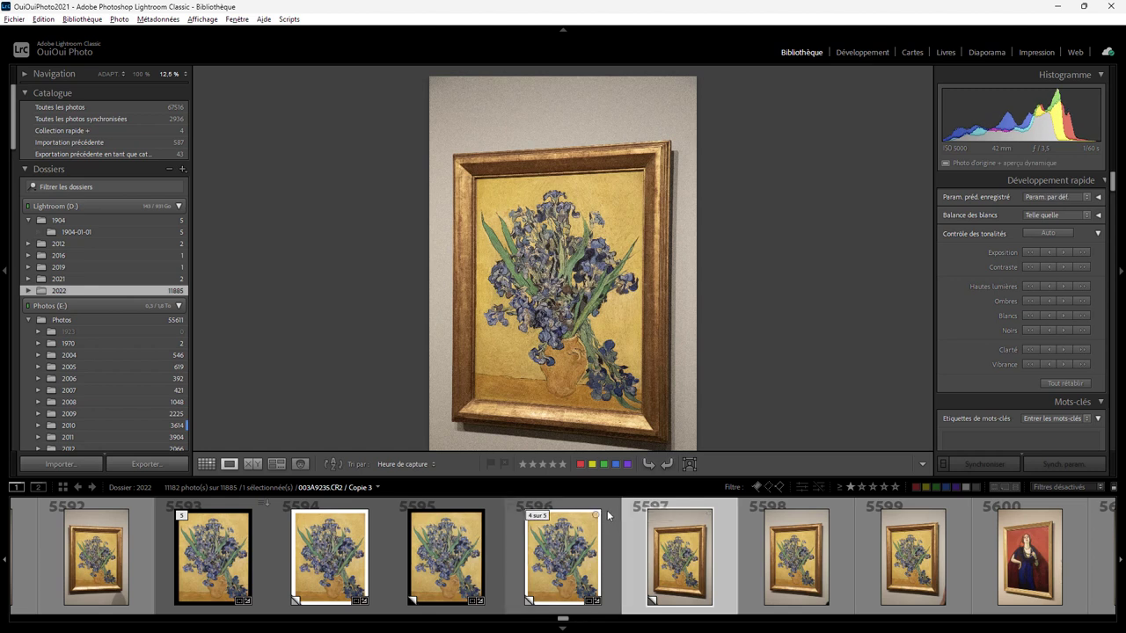
{"action": "left_click", "coordinate": [522, 510], "text": "ctrl"}
{"action": "left_click", "coordinate": [457, 545], "text": "ctrl"}
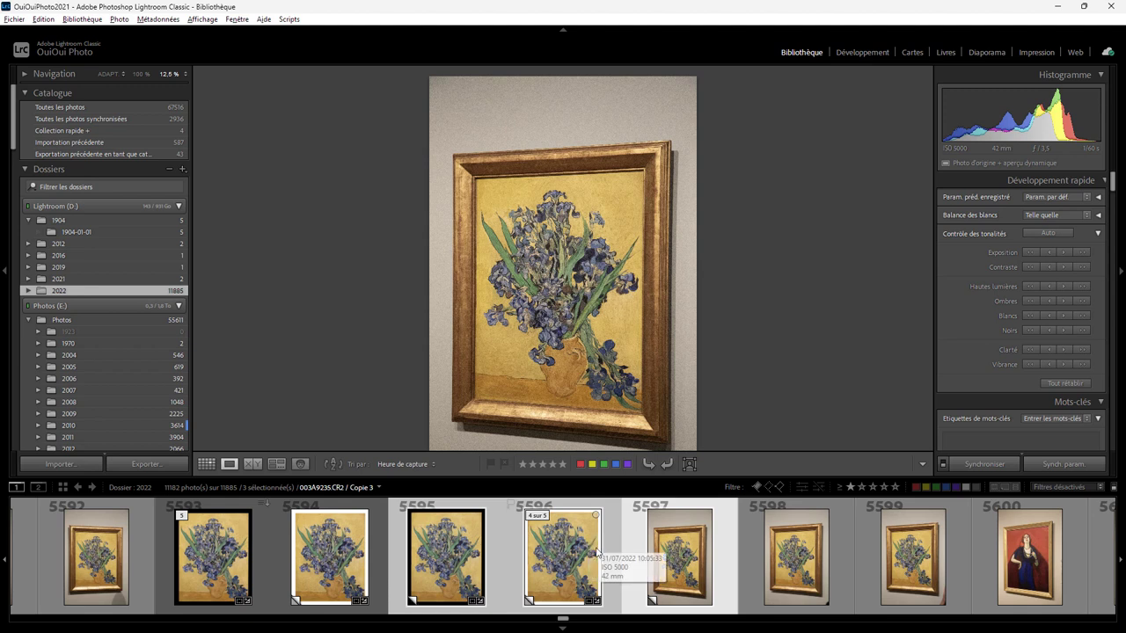
{"action": "left_click", "coordinate": [278, 464]}
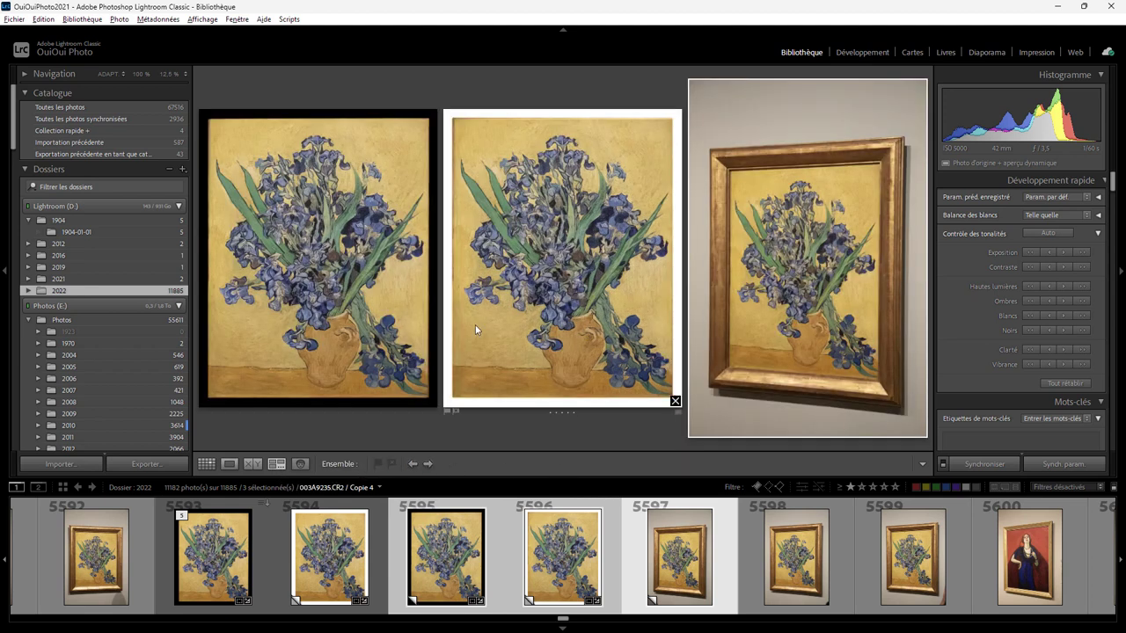
Step: Set the right panel to manual, link it to the left panel, and hide both side panels
{"action": "right_click", "coordinate": [1122, 275]}
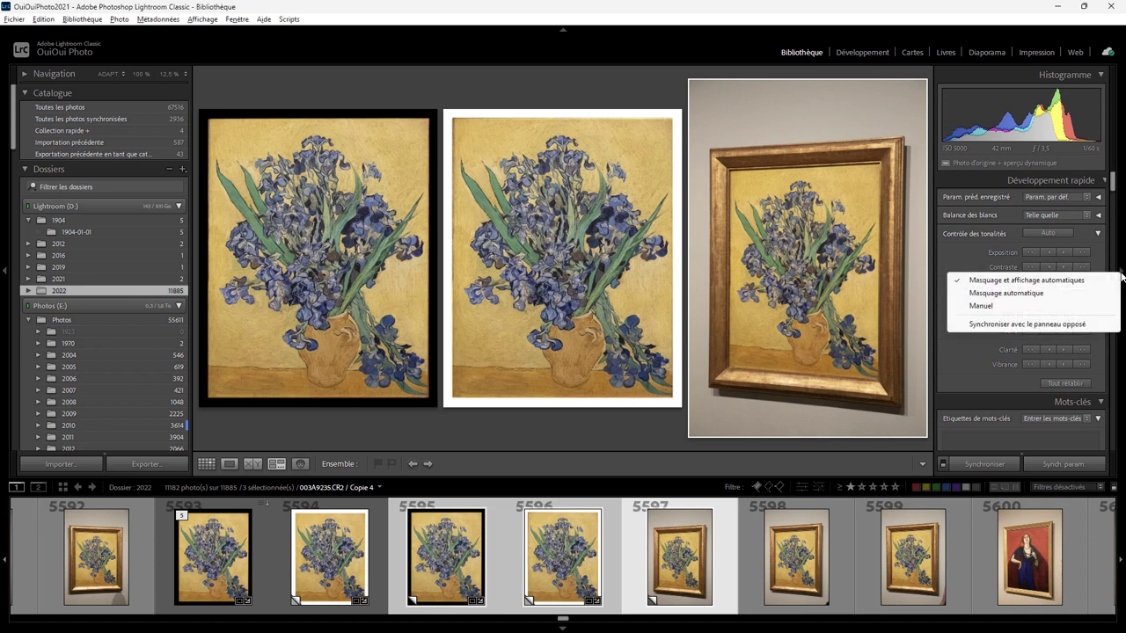
{"action": "left_click", "coordinate": [997, 306]}
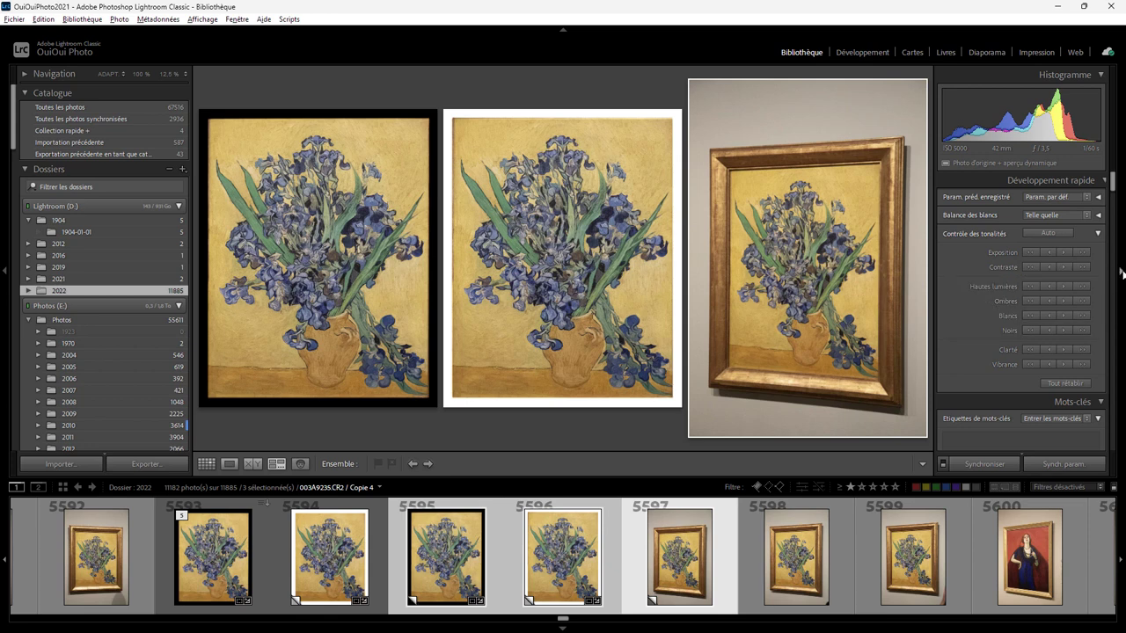
{"action": "left_click", "coordinate": [1122, 274]}
{"action": "left_click", "coordinate": [1122, 275]}
{"action": "right_click", "coordinate": [1122, 274]}
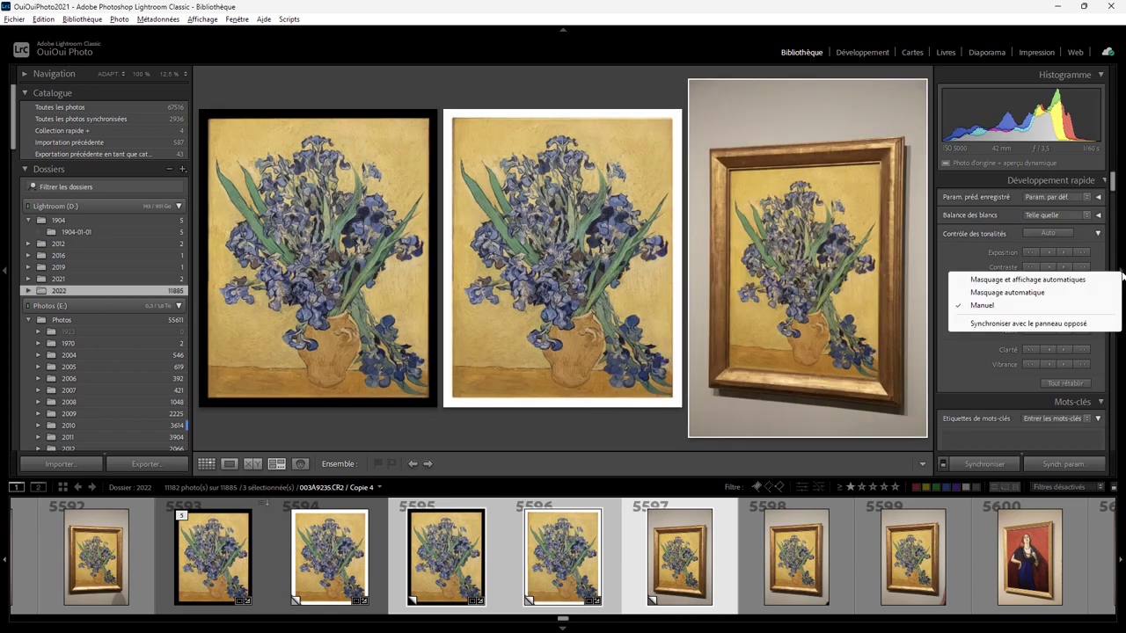
{"action": "left_click", "coordinate": [1055, 322]}
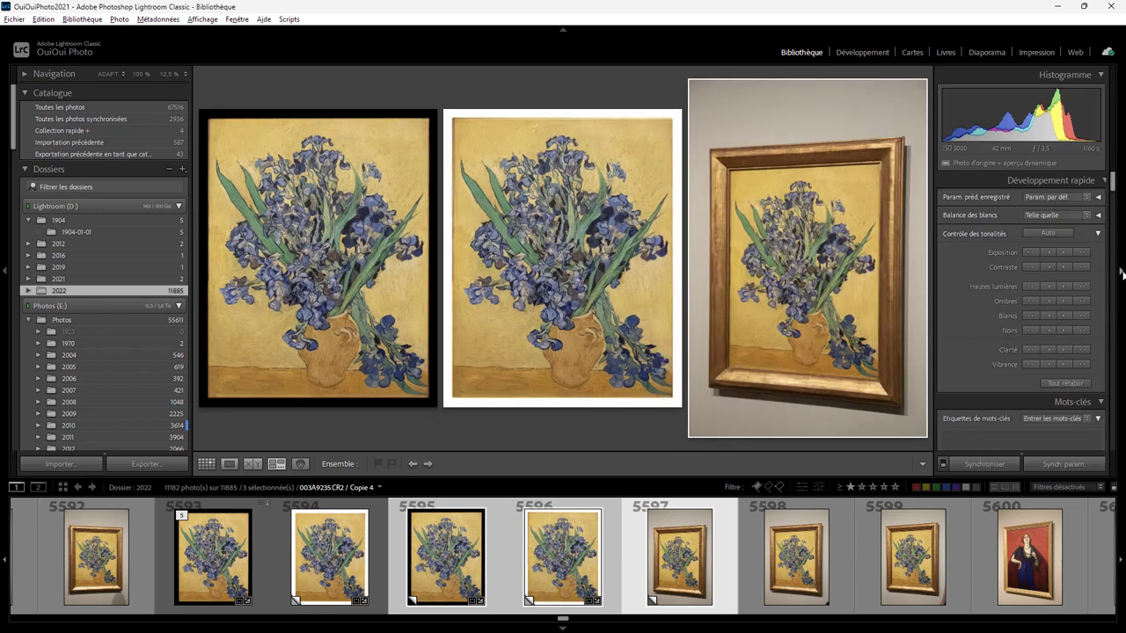
{"action": "left_click", "coordinate": [1122, 274]}
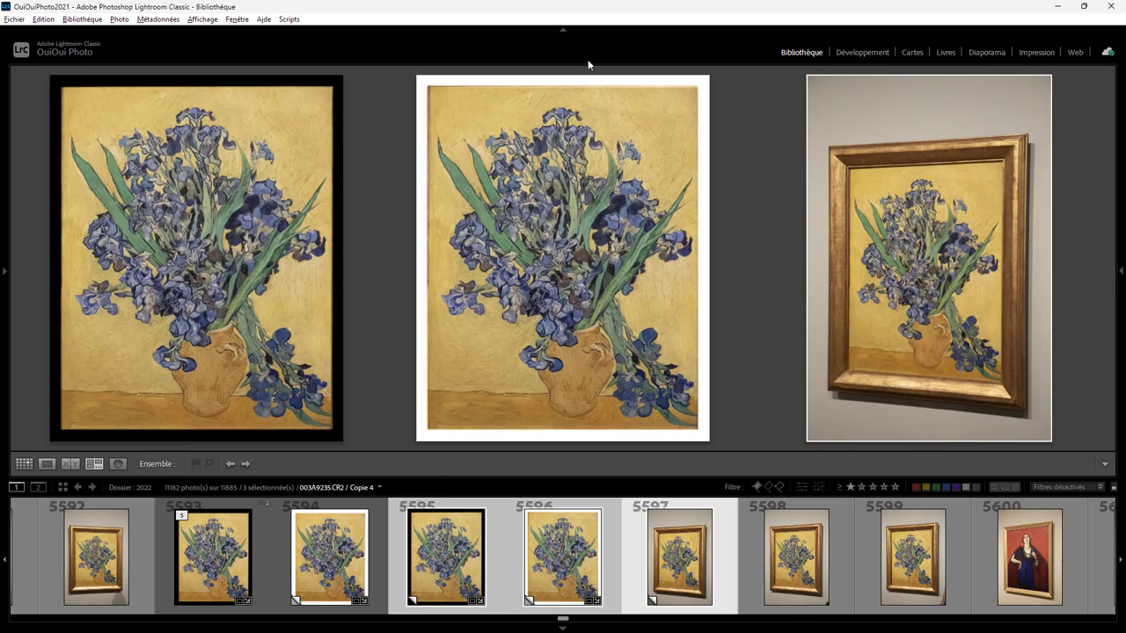
Step: Set the top bar to manual, briefly collapse it with the filmstrip, then restore all panels
{"action": "right_click", "coordinate": [562, 33]}
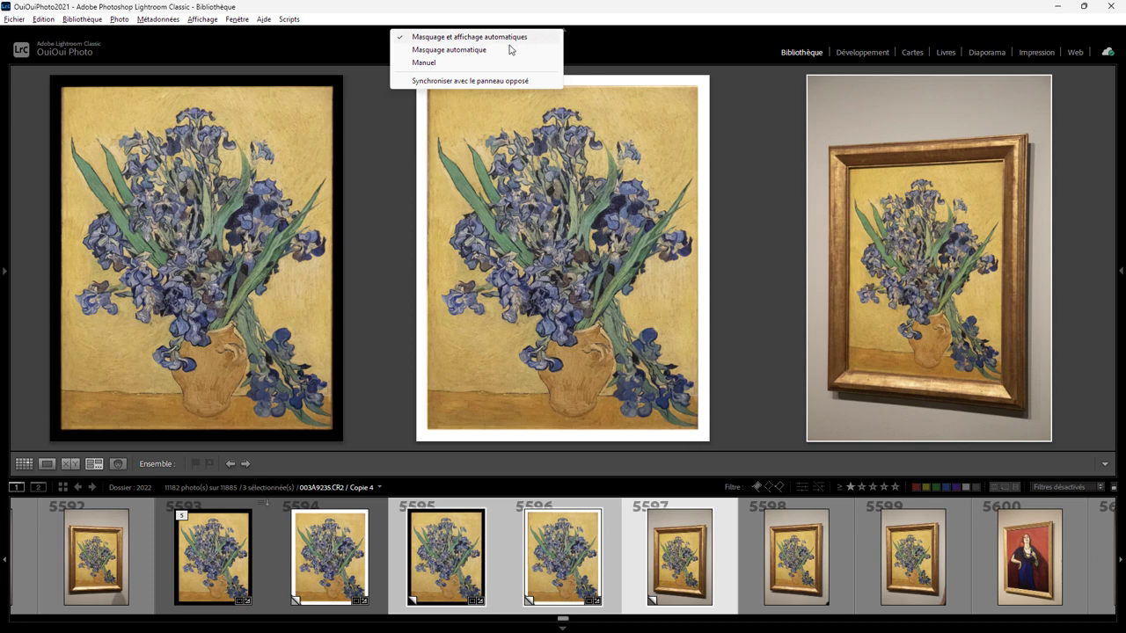
{"action": "left_click", "coordinate": [502, 81]}
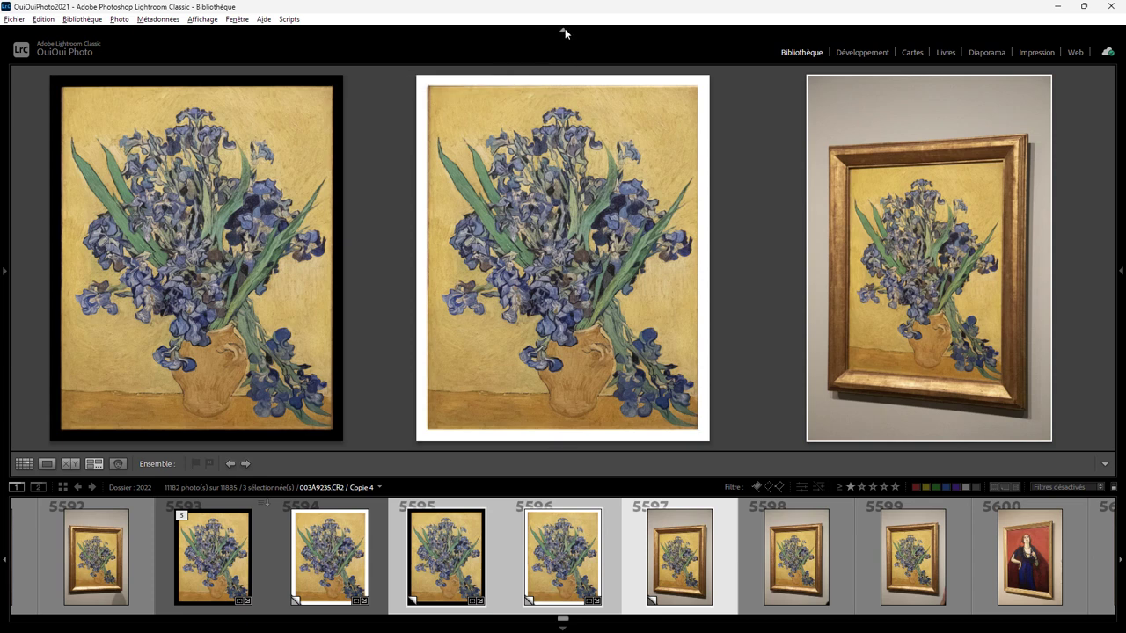
{"action": "right_click", "coordinate": [563, 30]}
{"action": "left_click", "coordinate": [504, 65]}
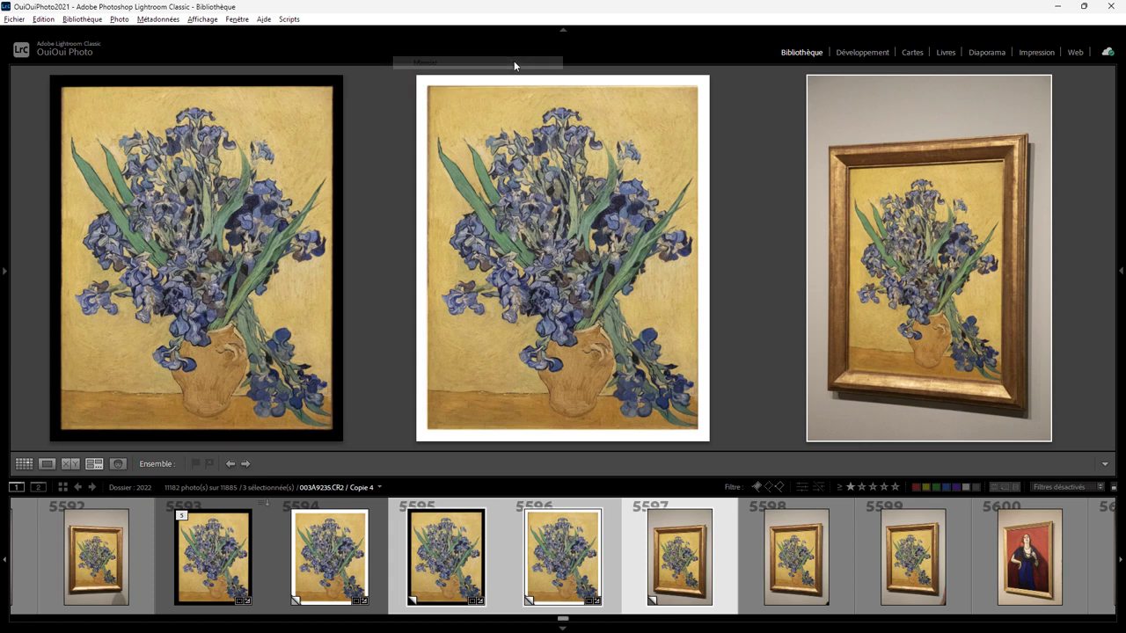
{"action": "left_click", "coordinate": [562, 32]}
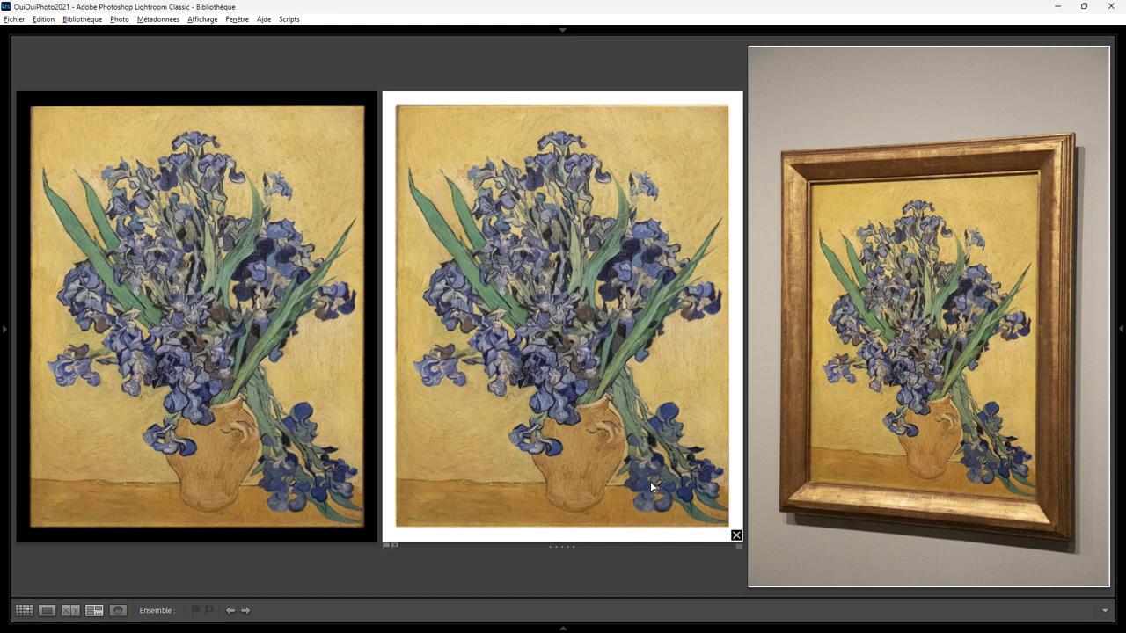
{"action": "left_click", "coordinate": [564, 628]}
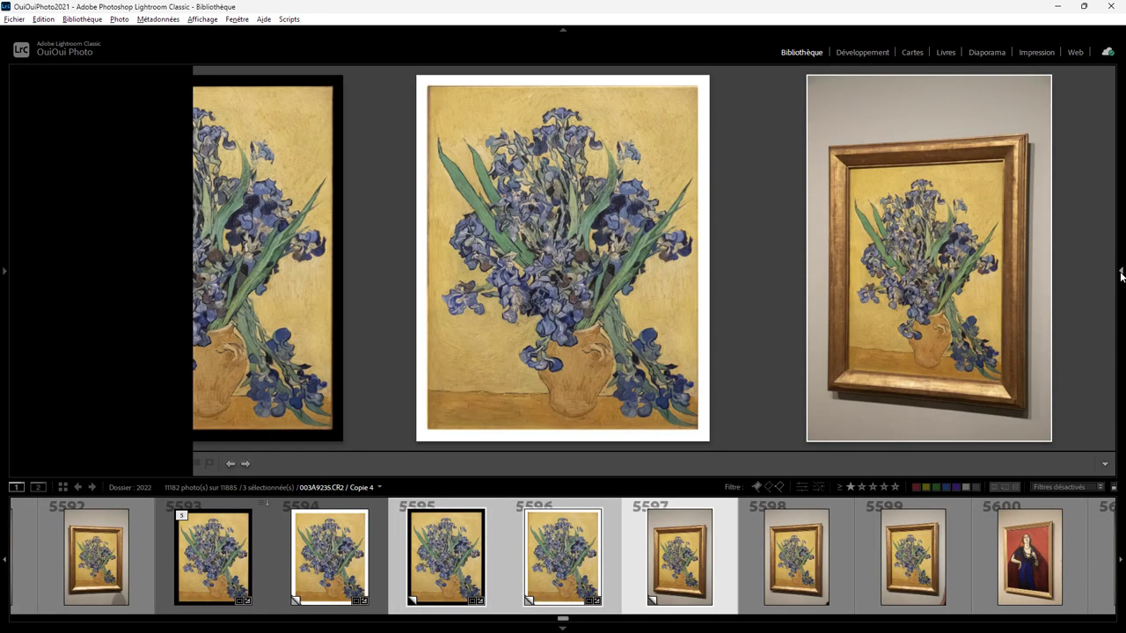
{"action": "key", "text": "Tab"}
{"action": "key", "text": "Tab"}
{"action": "key", "text": "Tab"}
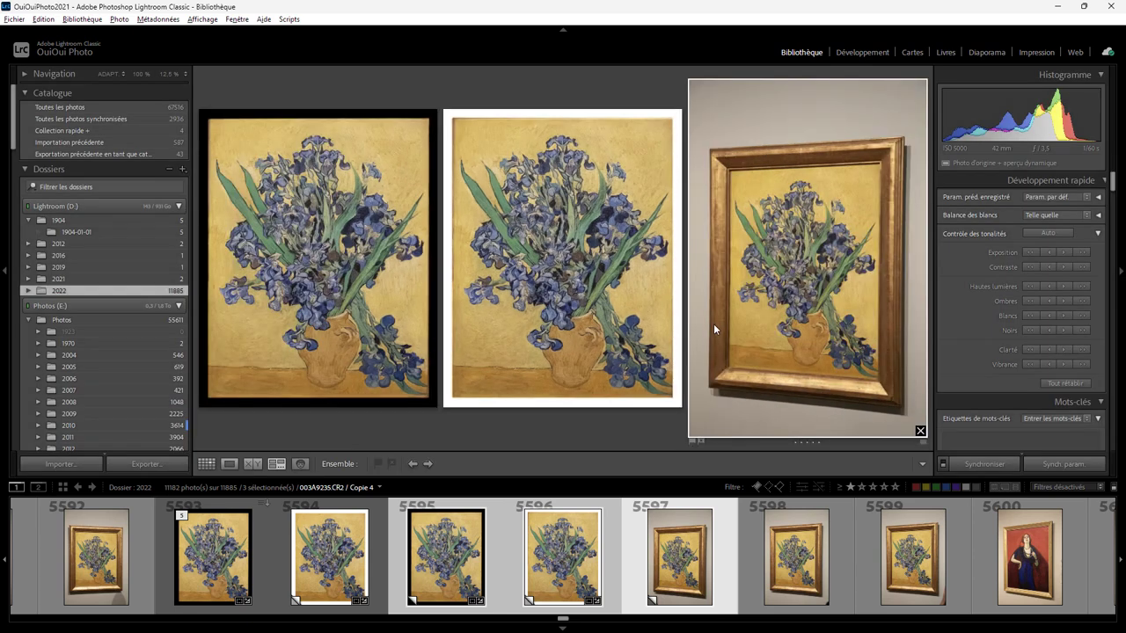